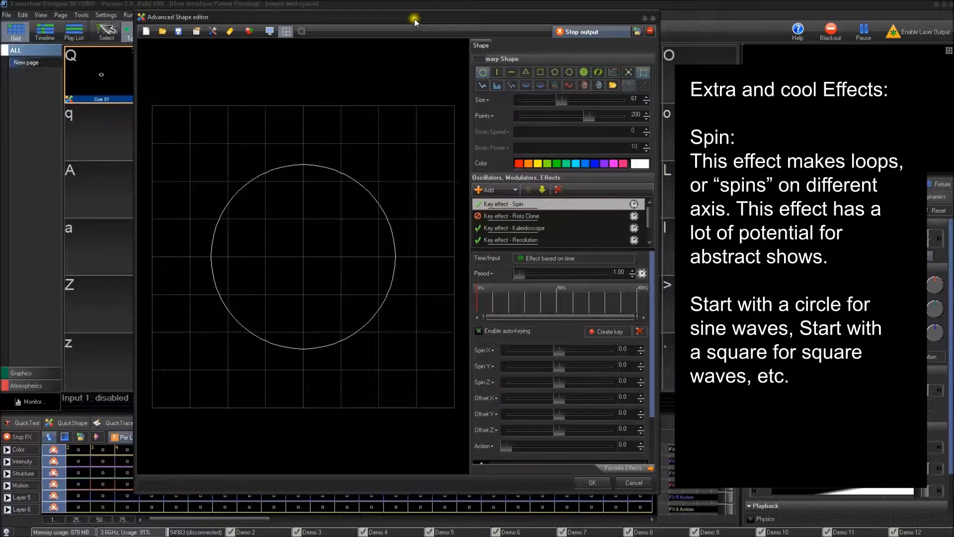
# Set the Spin effect's Action to 100, with Spin X at 665.4, Spin Y at -119.4 and Spin Z at -17.1
pyautogui.moveTo(407, 17); pyautogui.dragTo(410, 17)
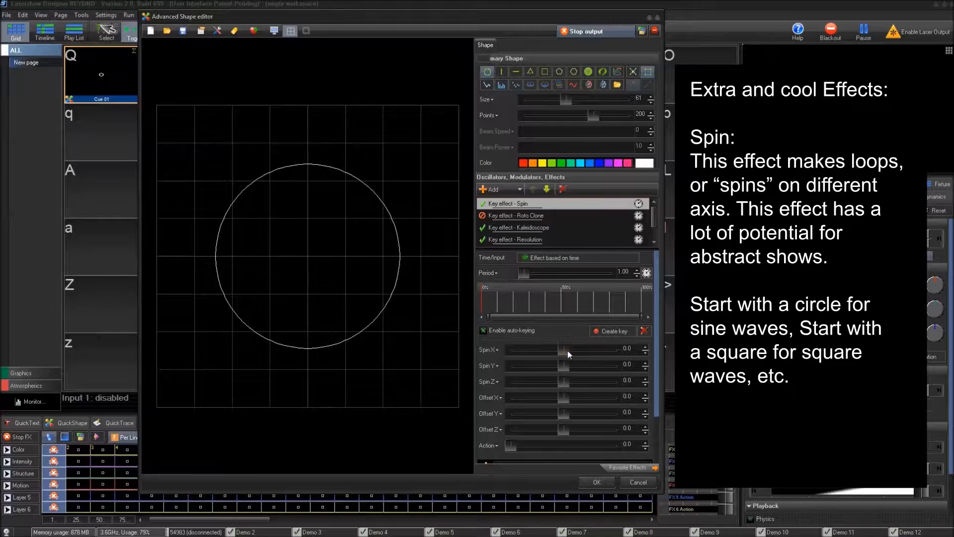
pyautogui.moveTo(568, 350); pyautogui.dragTo(579, 351)
pyautogui.moveTo(564, 368); pyautogui.dragTo(567, 366)
pyautogui.rightClick(567, 368)
pyautogui.moveTo(564, 413); pyautogui.dragTo(571, 414)
pyautogui.moveTo(512, 445); pyautogui.dragTo(631, 435)
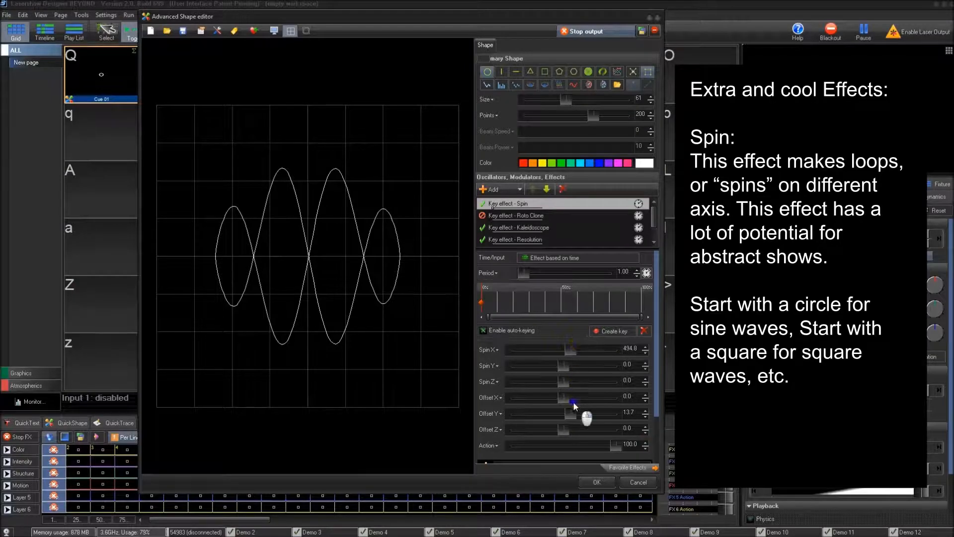
pyautogui.moveTo(573, 350)
pyautogui.mouseDown()
pyautogui.moveTo(565, 348)
pyautogui.moveTo(574, 352)
pyautogui.moveTo(561, 387)
pyautogui.moveTo(549, 378)
pyautogui.moveTo(568, 378)
pyautogui.moveTo(563, 362)
pyautogui.mouseUp()
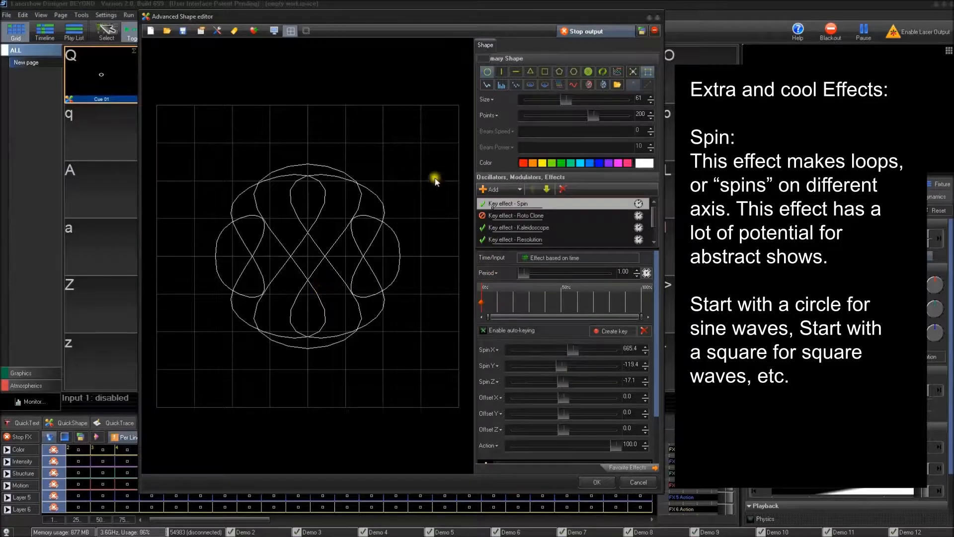
# Add a color effect to the shape and change its middle and end gradient markers to black
pyautogui.click(504, 190)
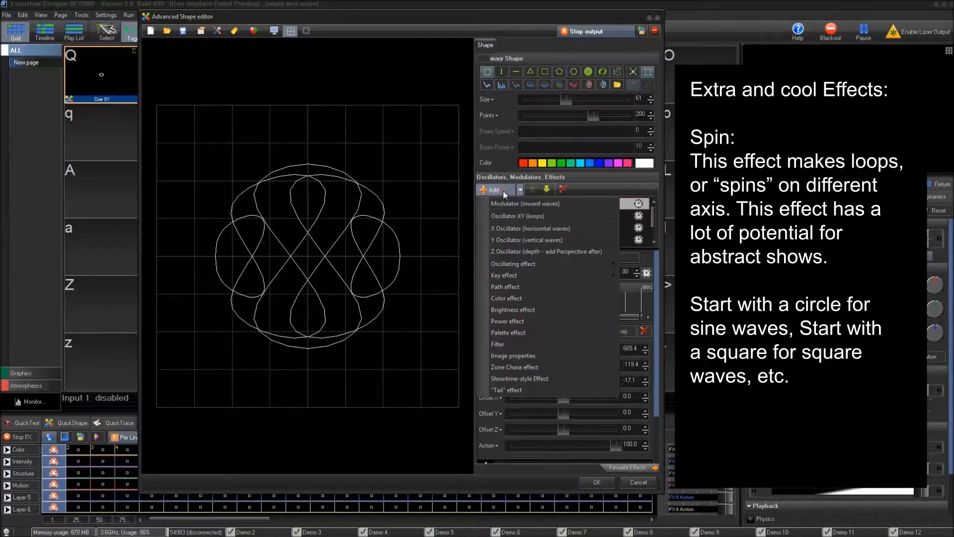
pyautogui.click(532, 297)
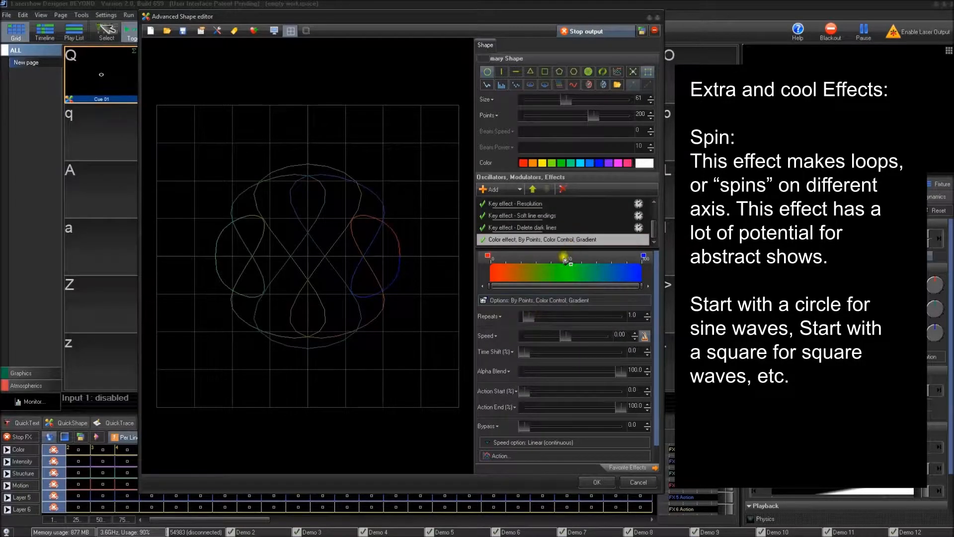
pyautogui.doubleClick(566, 259)
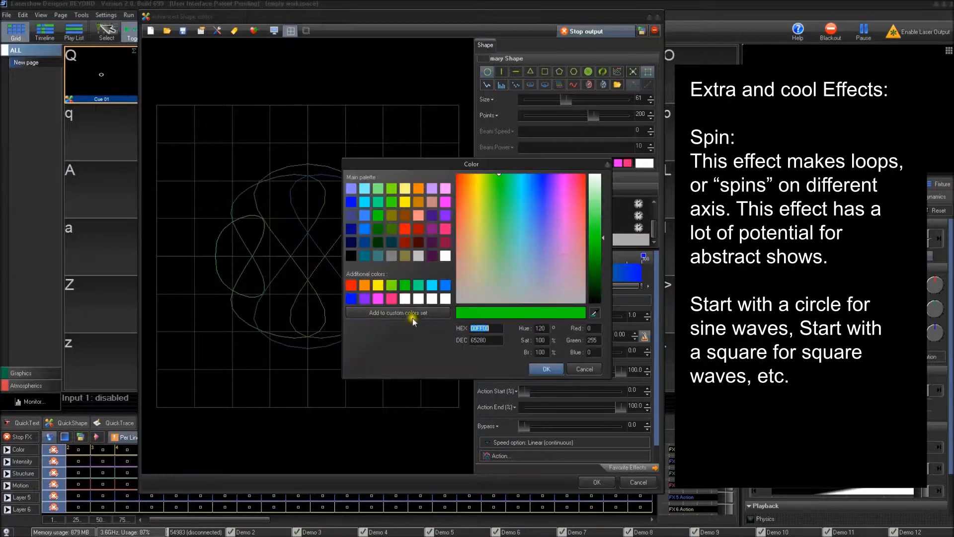
pyautogui.doubleClick(348, 255)
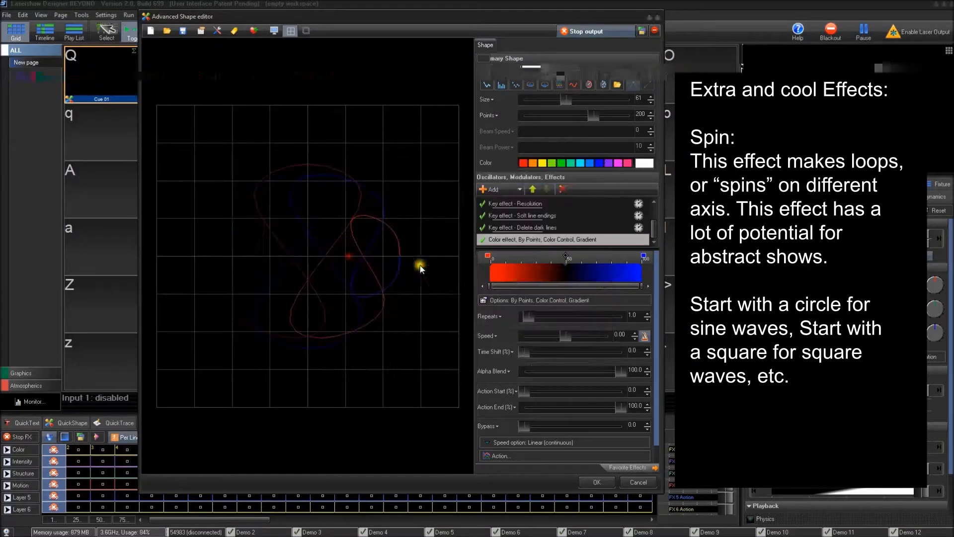
pyautogui.doubleClick(643, 256)
pyautogui.doubleClick(348, 256)
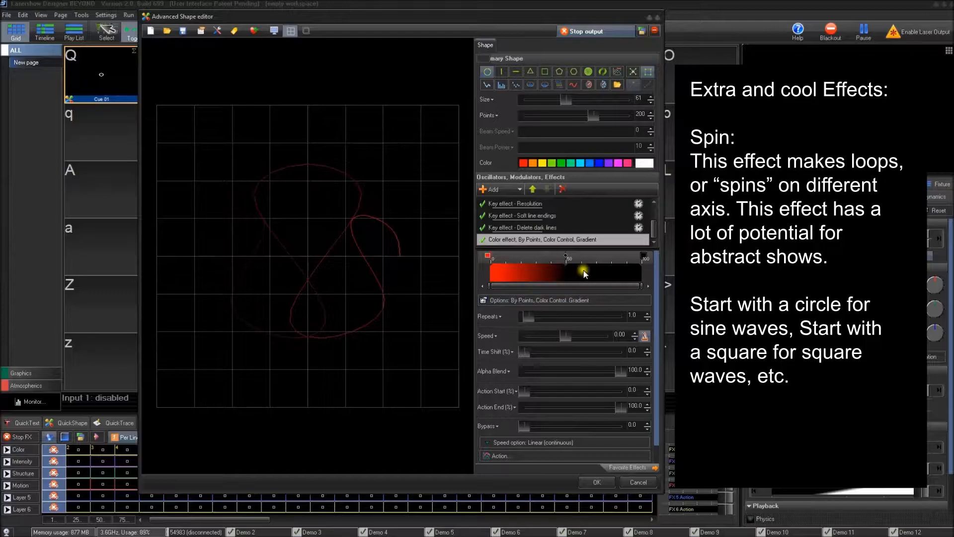
# Set the color effect's repeats to 5 and its speed to 16.87, keeping the effect enabled
pyautogui.click(482, 241)
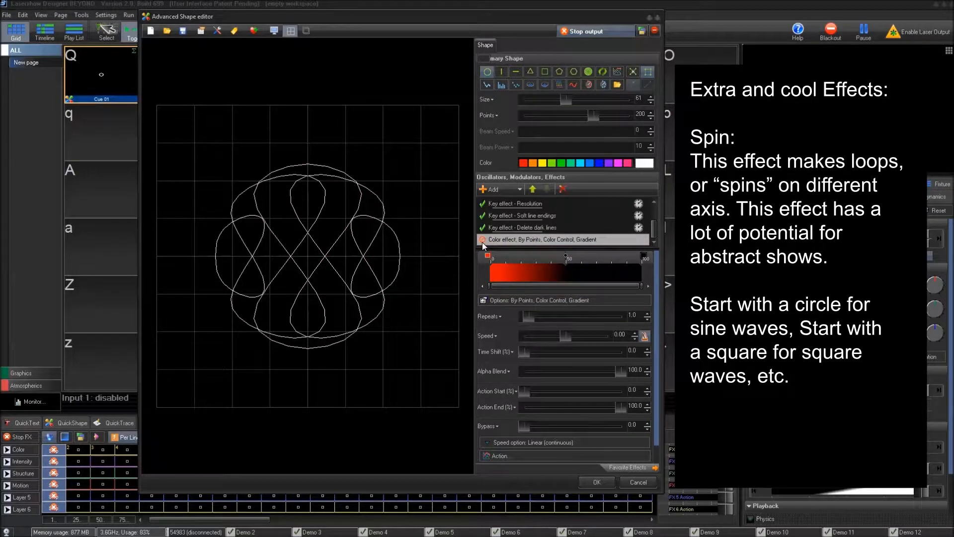
pyautogui.click(627, 315)
pyautogui.write('5')
pyautogui.click(483, 240)
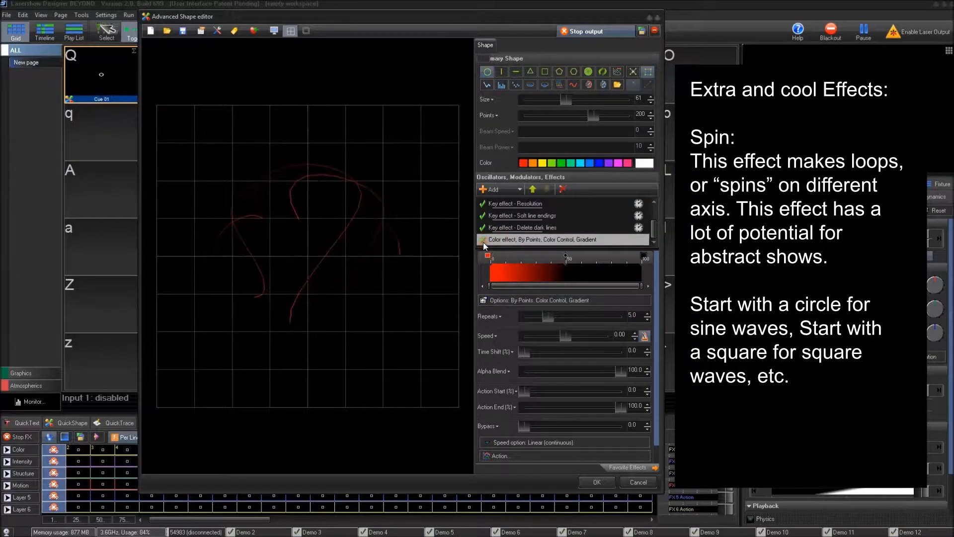
pyautogui.moveTo(562, 335); pyautogui.dragTo(571, 338)
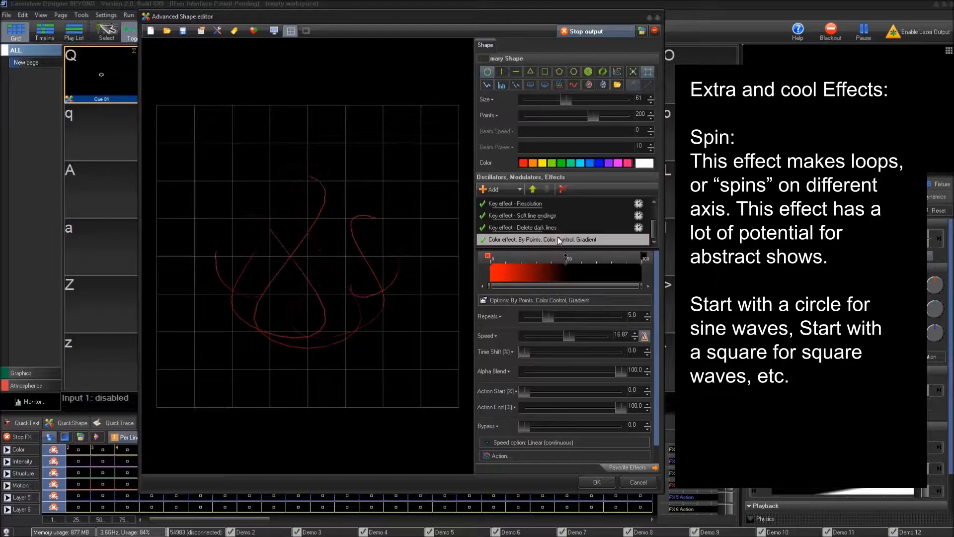
# Set the Spin effect to X 358.3, Y 17.1 and Z -358.3, and raise the shape's points to 300
pyautogui.scroll(1, 561, 204)
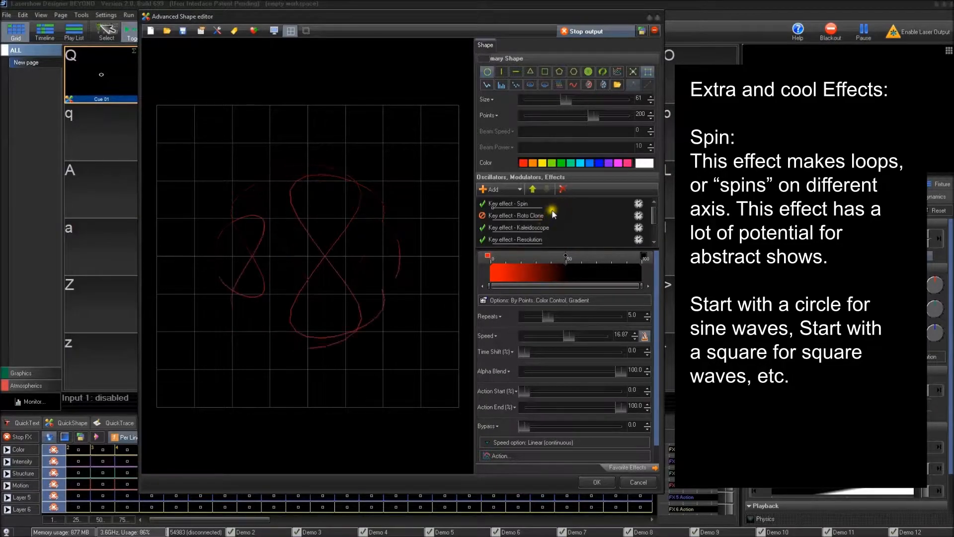
pyautogui.click(553, 203)
pyautogui.moveTo(567, 349); pyautogui.dragTo(559, 377)
pyautogui.click(565, 364)
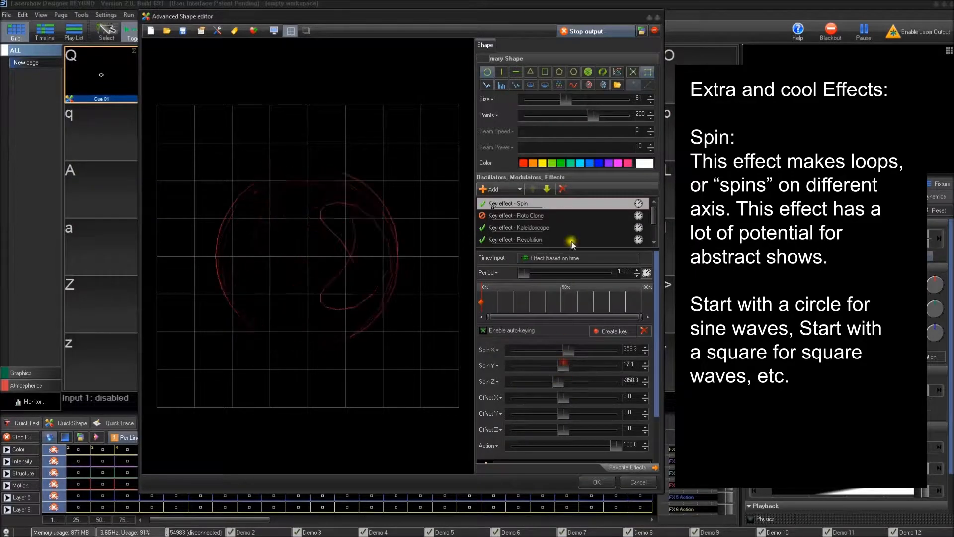
pyautogui.moveTo(595, 119); pyautogui.dragTo(665, 125)
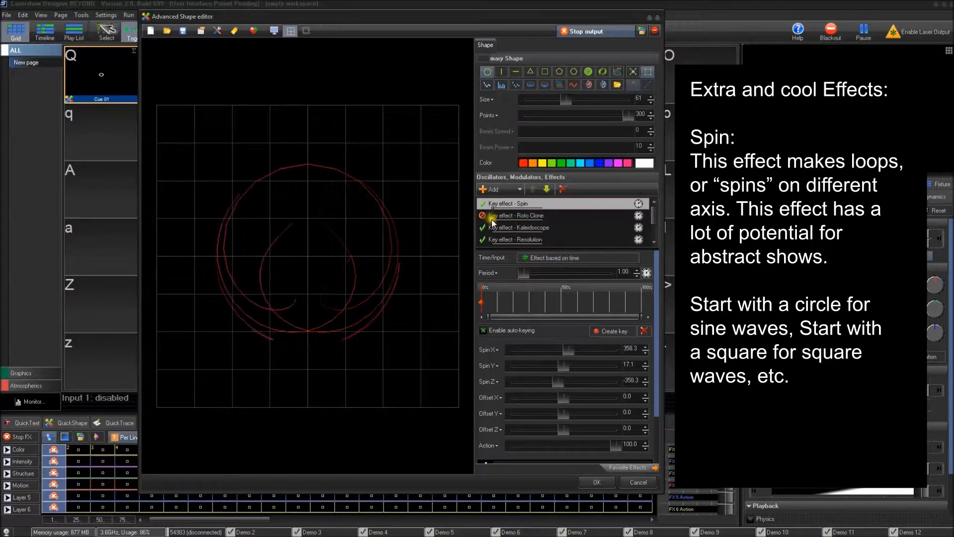
# Remove the gradient color effect from the end of the effects list
pyautogui.scroll(-1, 490, 218)
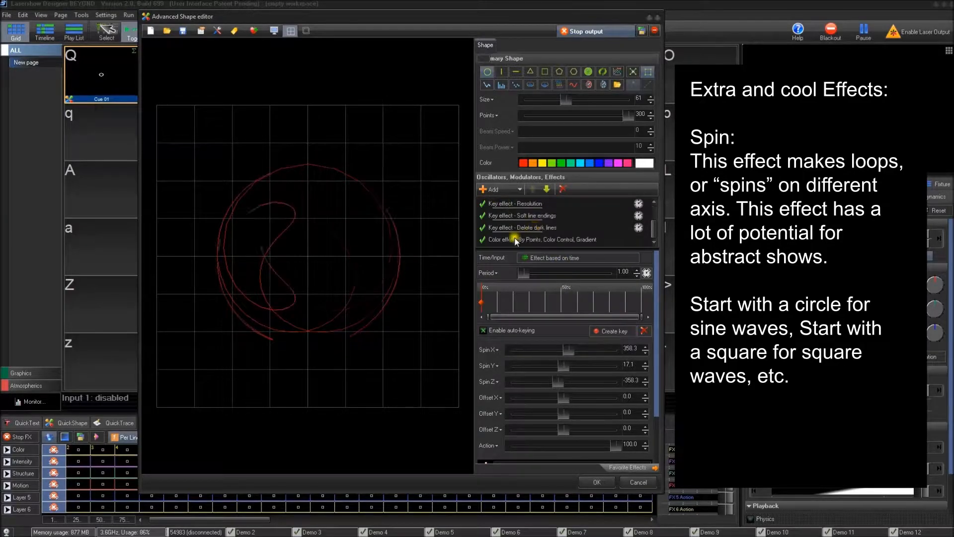
pyautogui.click(483, 240)
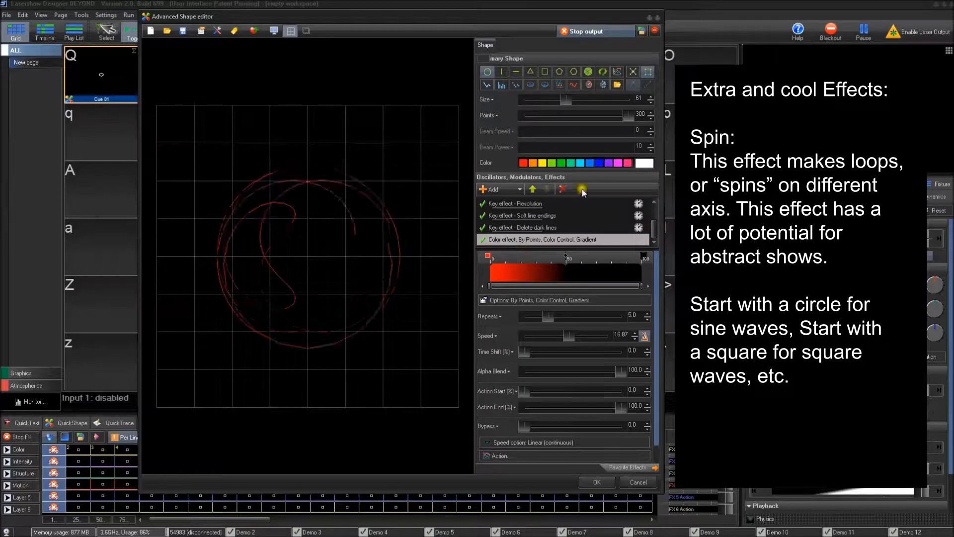
pyautogui.click(549, 224)
# Set the Spin effect's Spin X, Spin Y and Spin Z to 3600 and inspect the shape in 3D
pyautogui.click(542, 204)
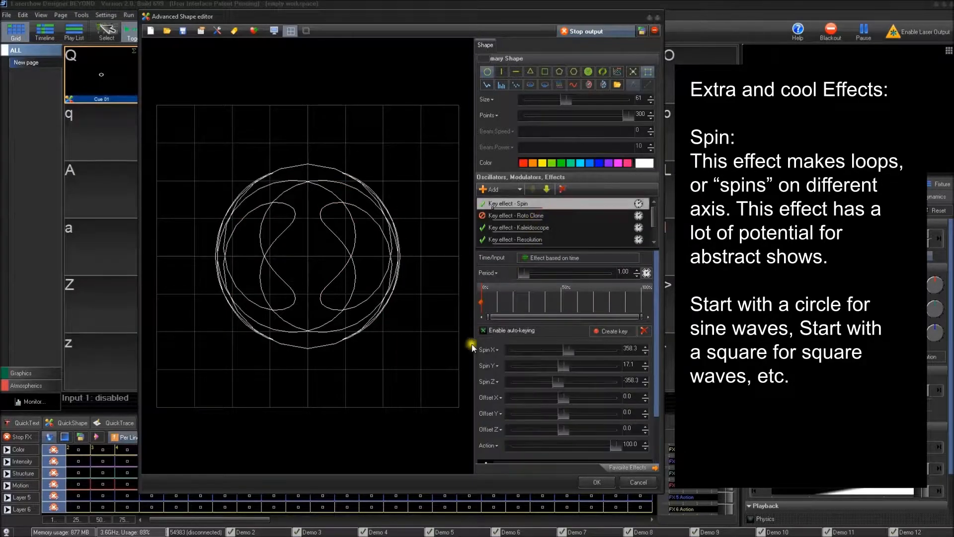
pyautogui.moveTo(558, 381); pyautogui.dragTo(652, 354)
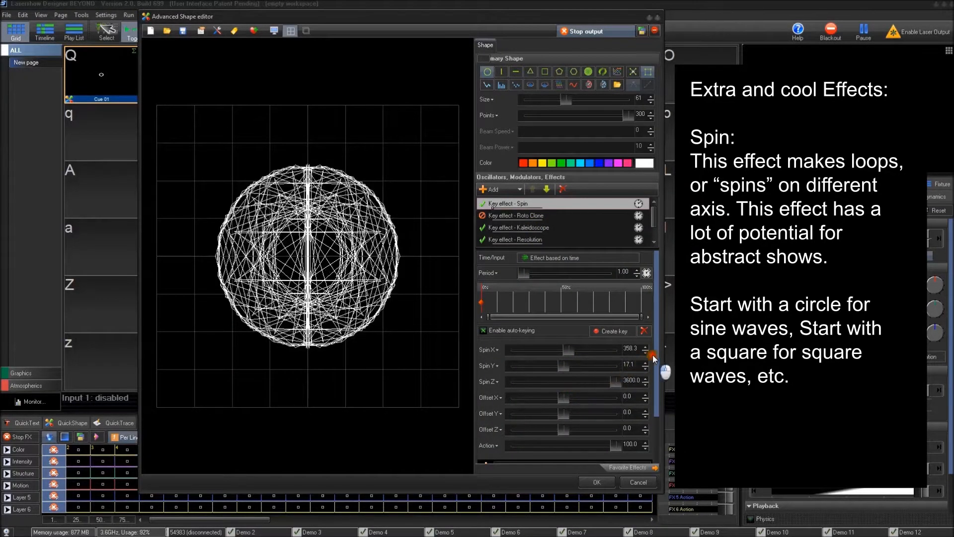
pyautogui.moveTo(554, 368); pyautogui.dragTo(649, 366)
pyautogui.moveTo(569, 350); pyautogui.dragTo(666, 351)
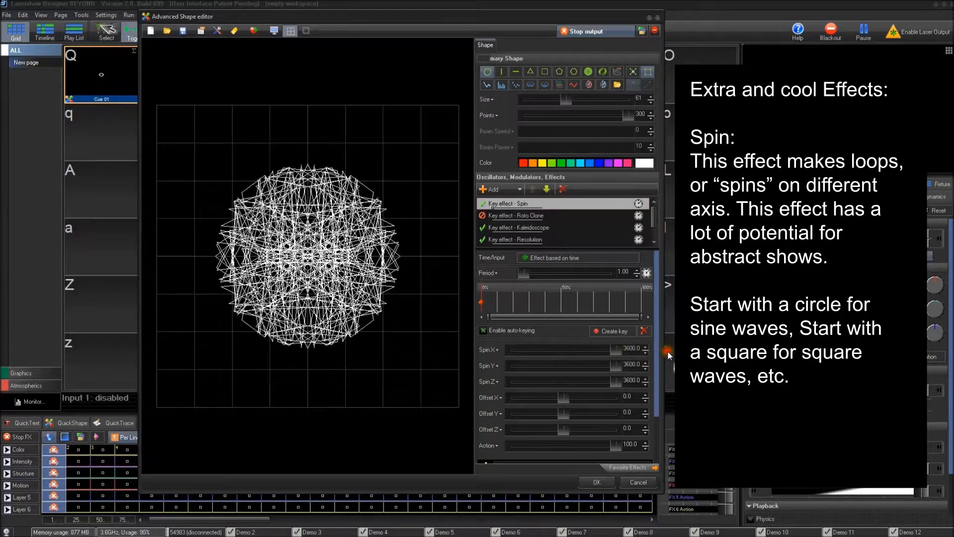
pyautogui.moveTo(363, 282)
pyautogui.mouseDown()
pyautogui.moveTo(334, 311)
pyautogui.moveTo(381, 336)
pyautogui.moveTo(375, 320)
pyautogui.moveTo(408, 275)
pyautogui.moveTo(366, 254)
pyautogui.moveTo(400, 162)
pyautogui.moveTo(399, 181)
pyautogui.moveTo(336, 223)
pyautogui.moveTo(348, 252)
pyautogui.moveTo(362, 247)
pyautogui.moveTo(362, 277)
pyautogui.moveTo(327, 282)
pyautogui.moveTo(323, 313)
pyautogui.moveTo(362, 283)
pyautogui.moveTo(320, 273)
pyautogui.moveTo(348, 288)
pyautogui.mouseUp()
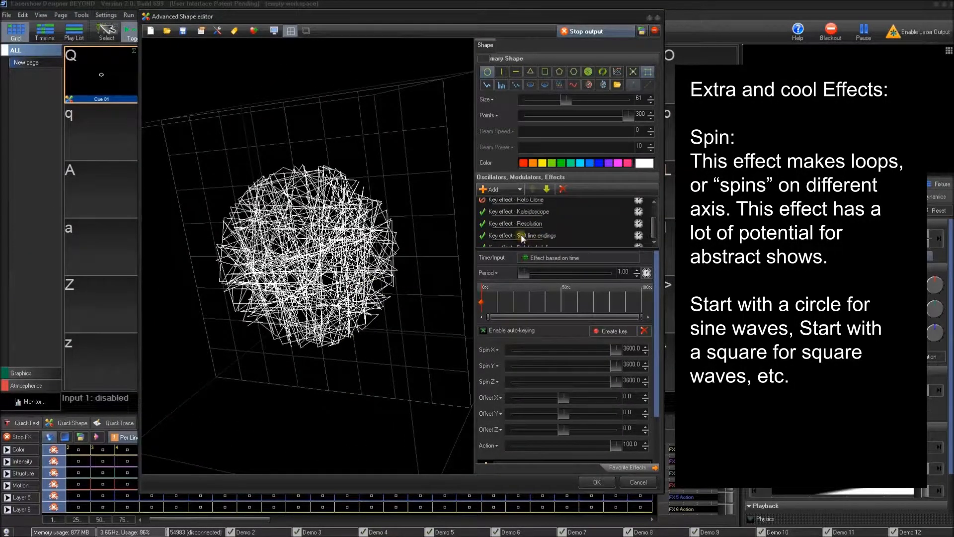
pyautogui.moveTo(371, 256)
pyautogui.mouseDown()
pyautogui.moveTo(417, 284)
pyautogui.moveTo(365, 238)
pyautogui.mouseUp()
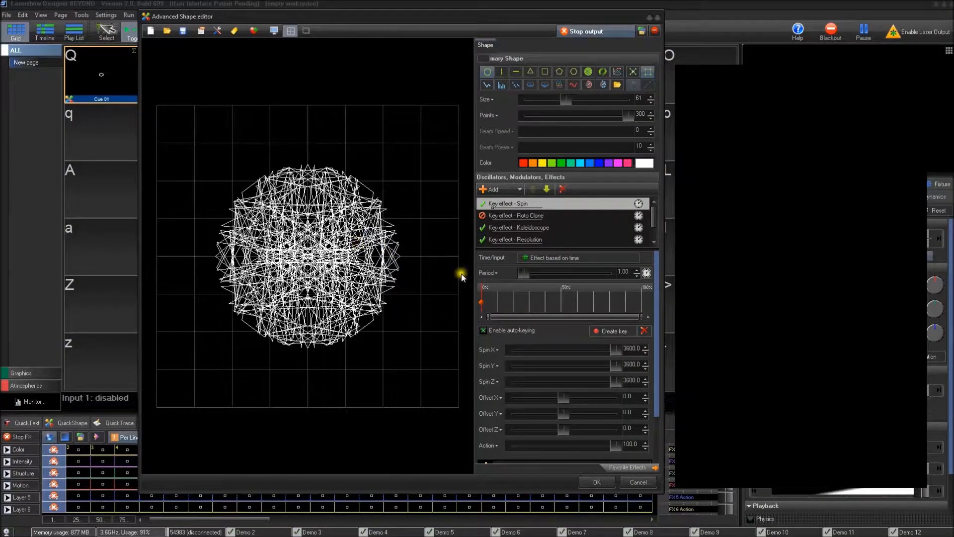
# Disable Spin and enable Roto Clone with 3 copies, Base X -19 and Delta X 42
pyautogui.click(485, 204)
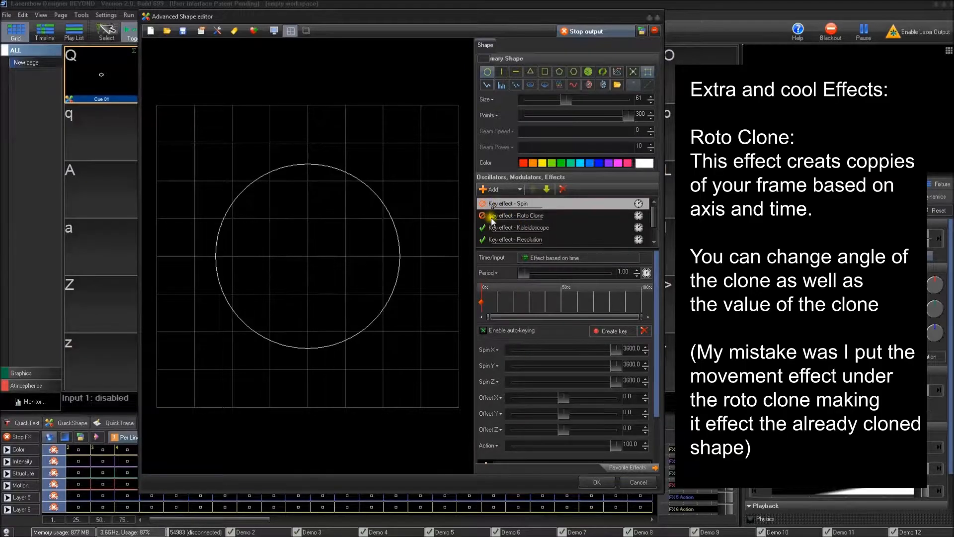
pyautogui.click(511, 214)
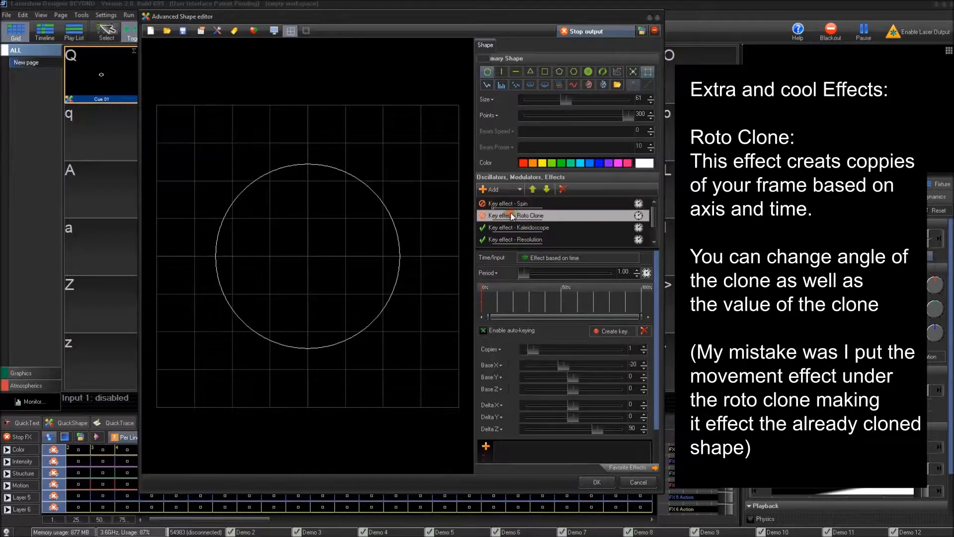
pyautogui.click(481, 216)
pyautogui.moveTo(533, 349)
pyautogui.mouseDown()
pyautogui.moveTo(550, 354)
pyautogui.moveTo(527, 356)
pyautogui.moveTo(548, 359)
pyautogui.moveTo(547, 348)
pyautogui.moveTo(566, 367)
pyautogui.mouseUp()
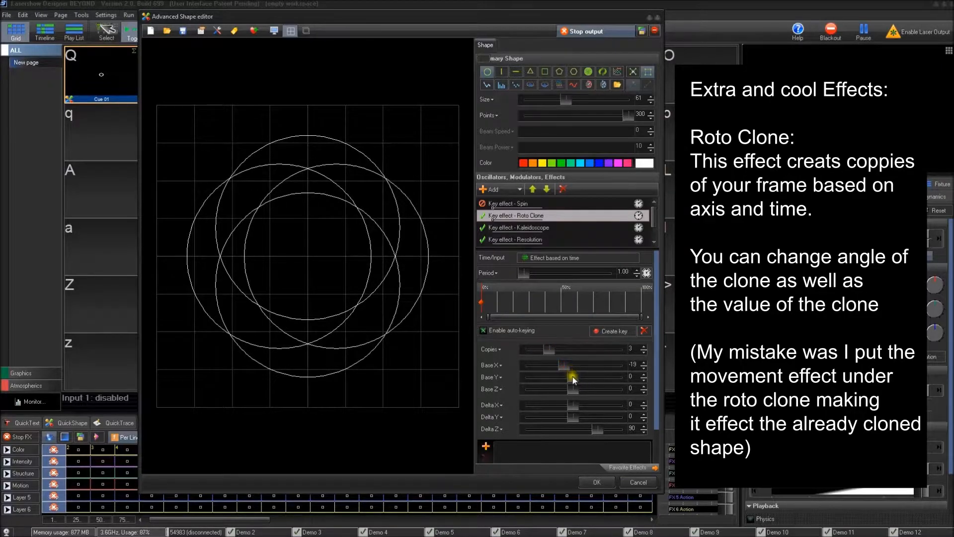
pyautogui.moveTo(573, 405); pyautogui.dragTo(586, 410)
pyautogui.moveTo(403, 343)
pyautogui.mouseDown()
pyautogui.moveTo(397, 334)
pyautogui.moveTo(414, 374)
pyautogui.moveTo(436, 362)
pyautogui.moveTo(388, 335)
pyautogui.mouseUp()
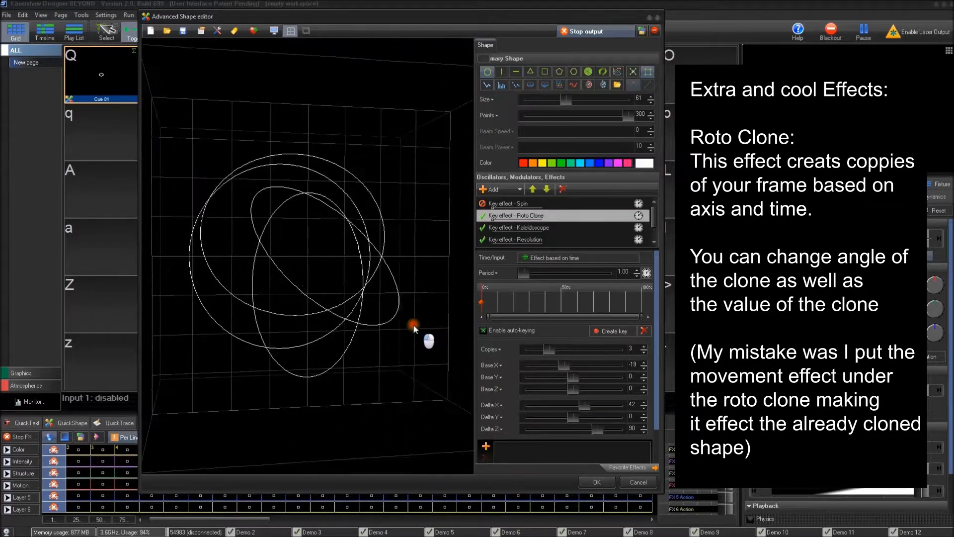
# Add a Position X oscillating effect to the shape with its -50% to 50% ping-pong motion
pyautogui.click(503, 193)
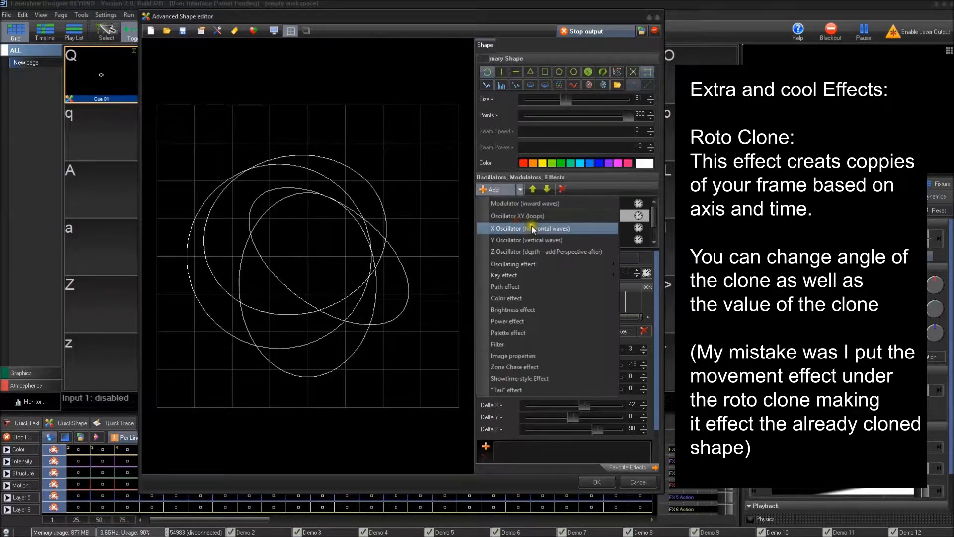
pyautogui.moveTo(524, 267)
pyautogui.click(442, 320)
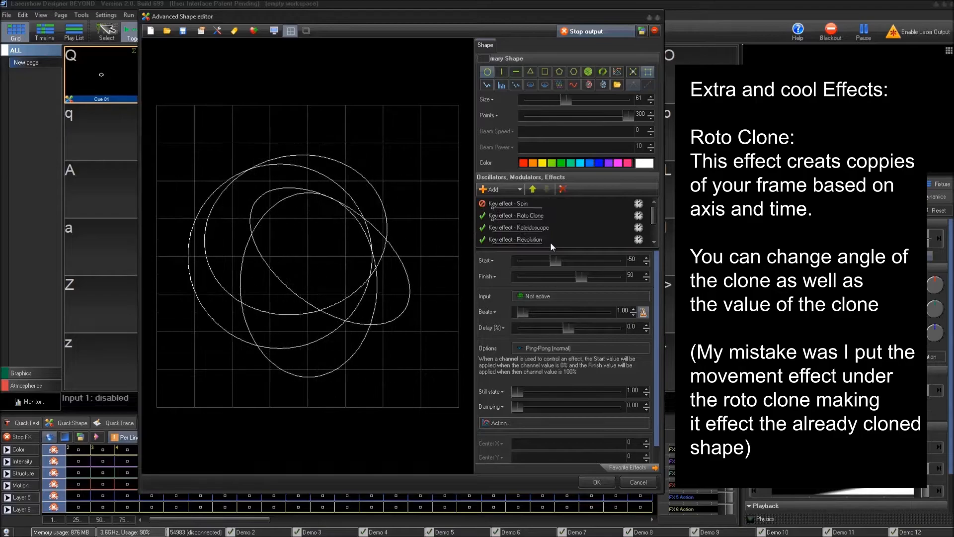
pyautogui.scroll(1, 538, 225)
pyautogui.scroll(1, 538, 225)
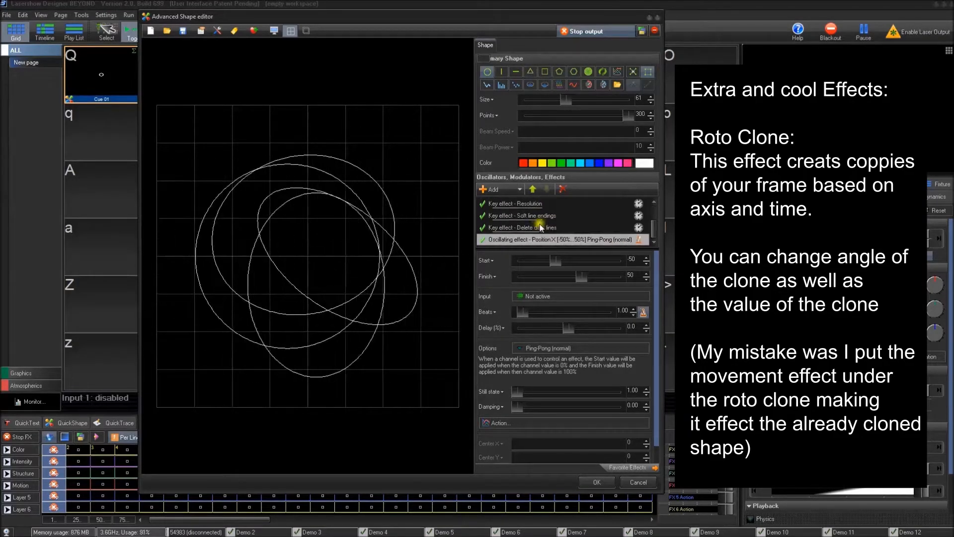
# Move the Position X oscillating effect directly above Roto Clone in the effect order and set its beats to 4
pyautogui.click(541, 216)
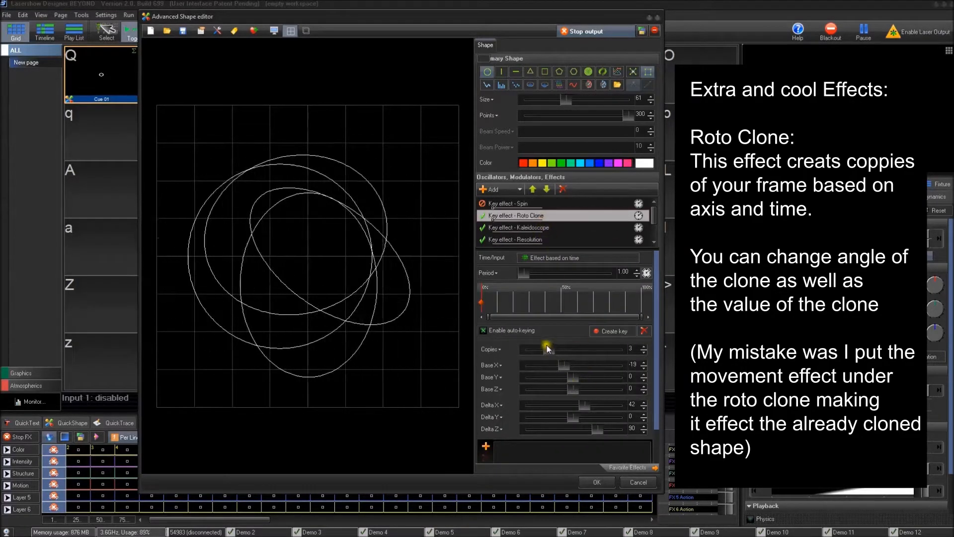
pyautogui.click(532, 190)
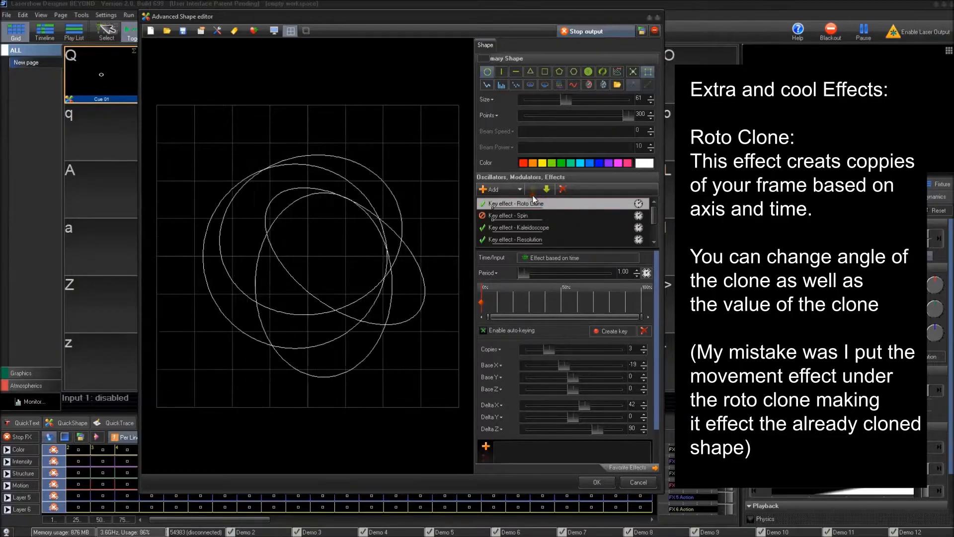
pyautogui.scroll(-3, 546, 226)
pyautogui.click(539, 239)
pyautogui.click(532, 189)
pyautogui.click(533, 190)
pyautogui.click(533, 189)
pyautogui.moveTo(363, 270)
pyautogui.mouseDown()
pyautogui.moveTo(389, 289)
pyautogui.moveTo(372, 272)
pyautogui.mouseUp()
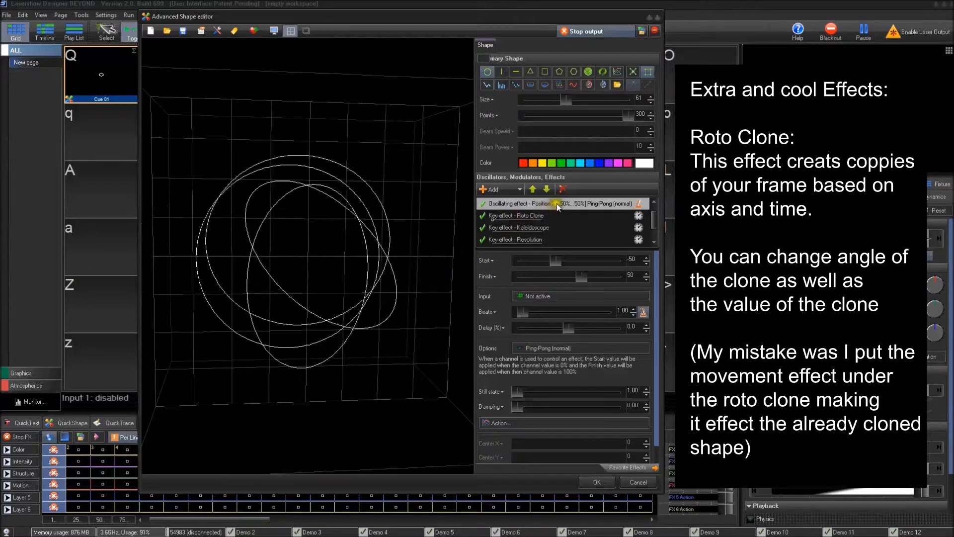
pyautogui.doubleClick(626, 311)
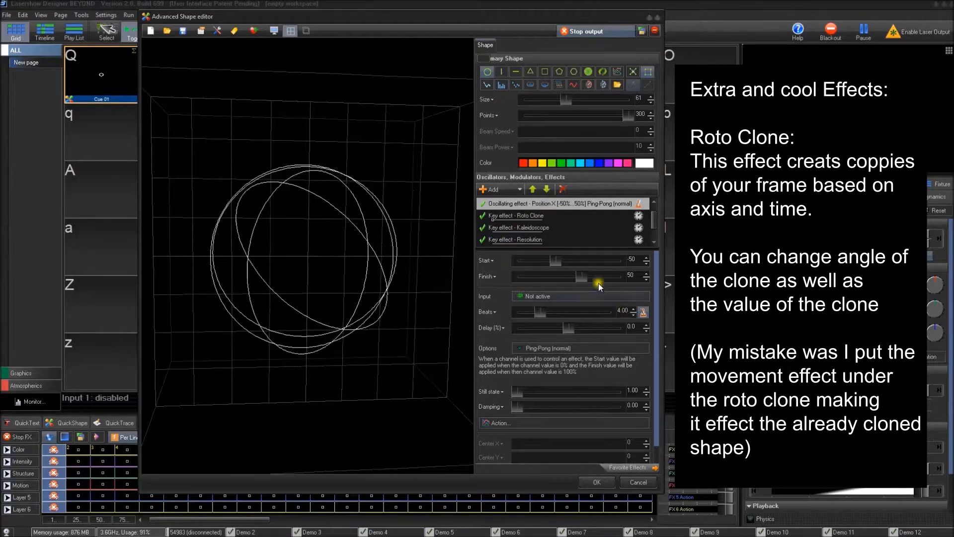
# Try other Base X and Base Y angles on Roto Clone, and reset Base X, Base Y and Delta X to 0
pyautogui.click(551, 215)
pyautogui.moveTo(392, 273)
pyautogui.mouseDown()
pyautogui.moveTo(393, 317)
pyautogui.moveTo(390, 260)
pyautogui.mouseUp()
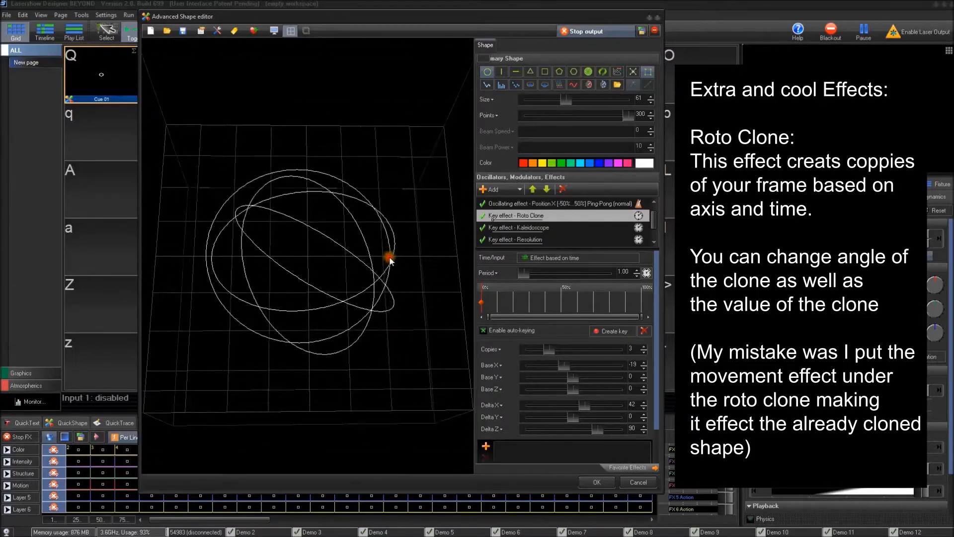
pyautogui.moveTo(571, 362); pyautogui.dragTo(596, 365)
pyautogui.moveTo(381, 277); pyautogui.dragTo(377, 243)
pyautogui.moveTo(574, 377); pyautogui.dragTo(538, 376)
pyautogui.moveTo(374, 249); pyautogui.dragTo(366, 292)
pyautogui.moveTo(595, 365); pyautogui.dragTo(572, 403)
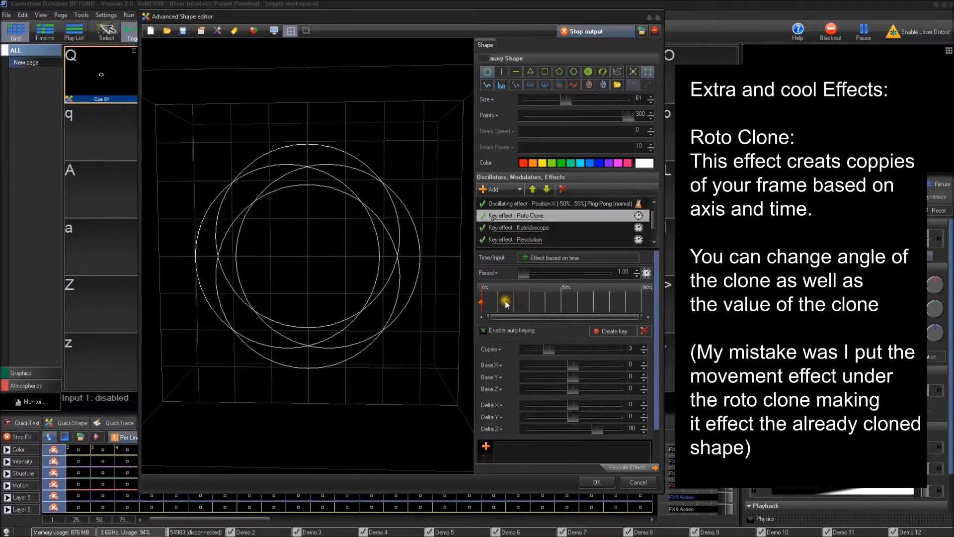
# Set Roto Clone's Base X to 100 at the 100% point of its timeline and inspect the clones in 3D
pyautogui.click(641, 301)
pyautogui.moveTo(636, 366); pyautogui.dragTo(622, 368)
pyautogui.write('3')
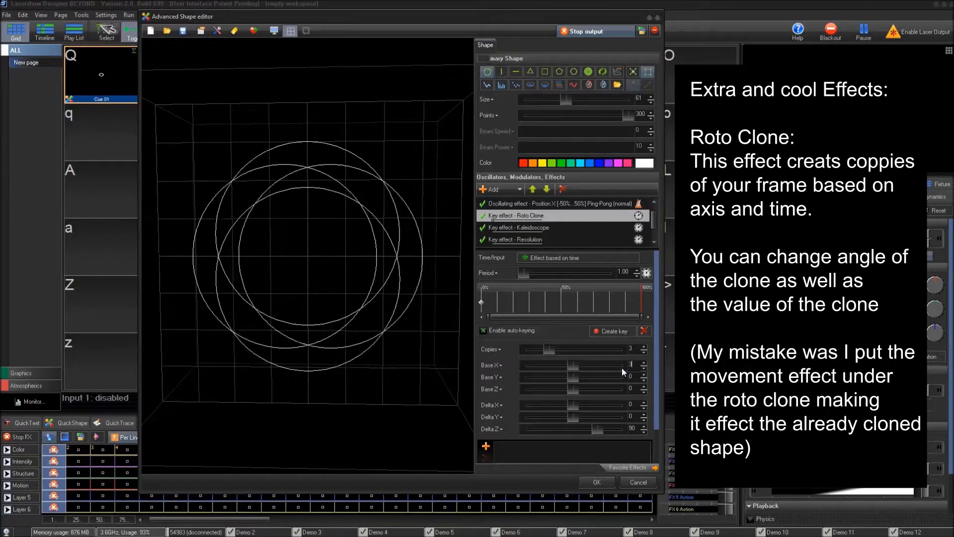
pyautogui.write('00')
pyautogui.press('Return')
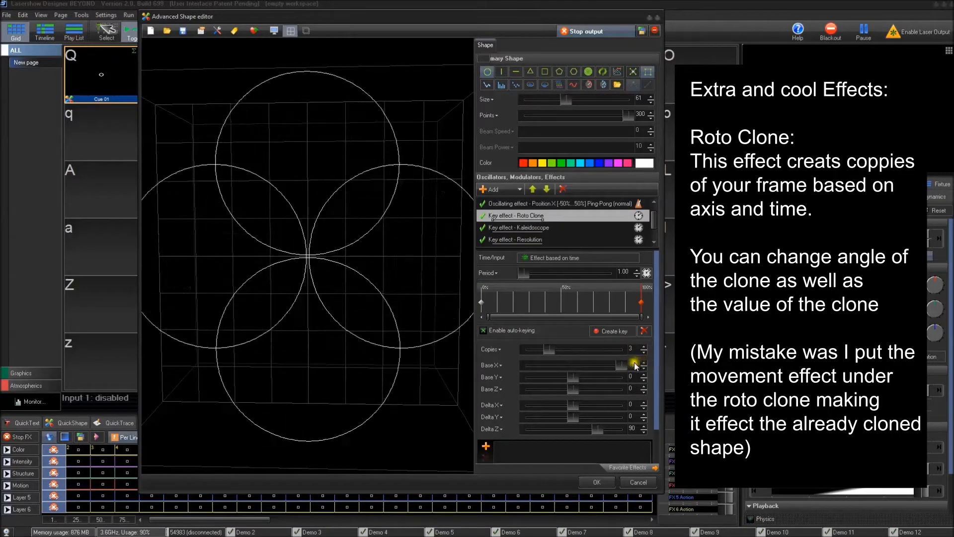
pyautogui.doubleClick(634, 364)
pyautogui.moveTo(381, 262)
pyautogui.mouseDown()
pyautogui.moveTo(371, 295)
pyautogui.moveTo(391, 264)
pyautogui.mouseUp()
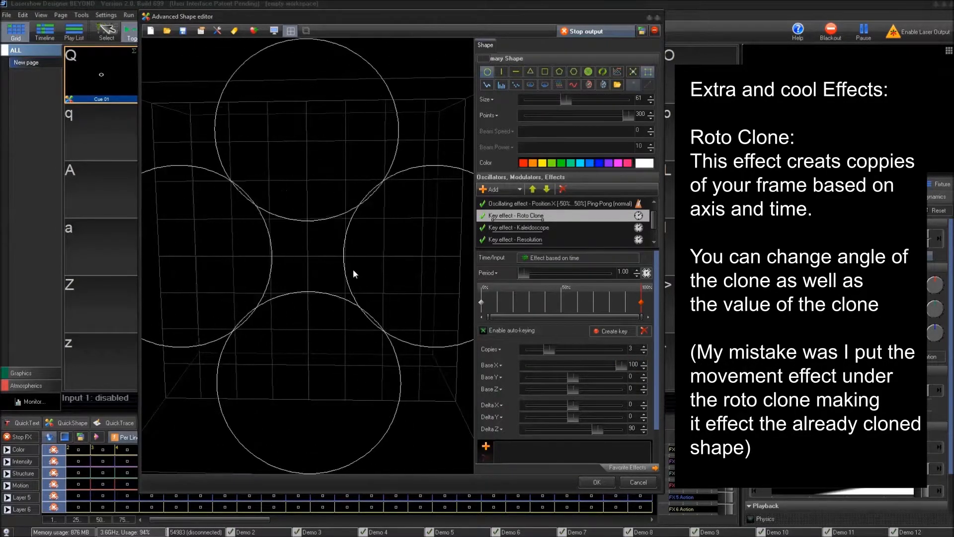
pyautogui.moveTo(363, 234)
pyautogui.mouseDown()
pyautogui.moveTo(308, 254)
pyautogui.moveTo(316, 230)
pyautogui.moveTo(339, 212)
pyautogui.mouseUp()
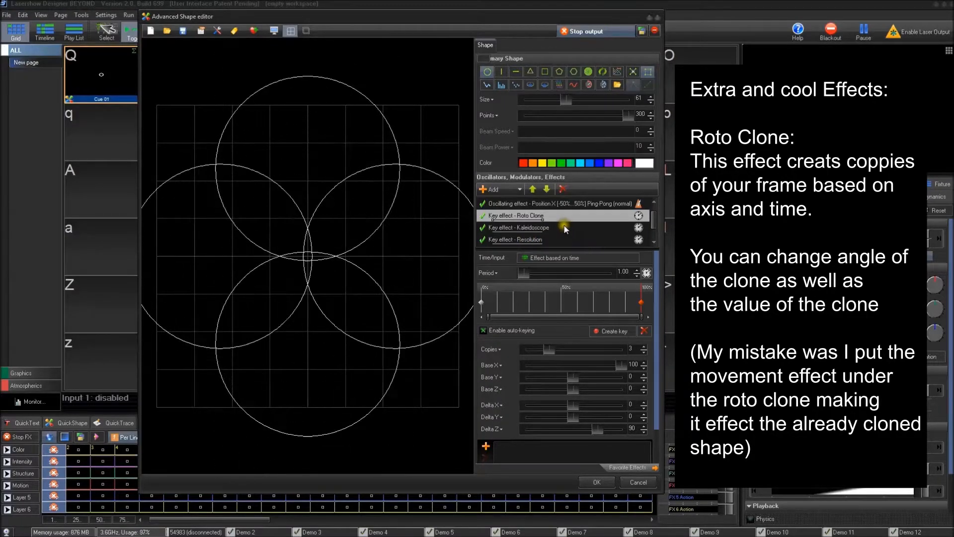
pyautogui.moveTo(278, 257); pyautogui.dragTo(368, 226)
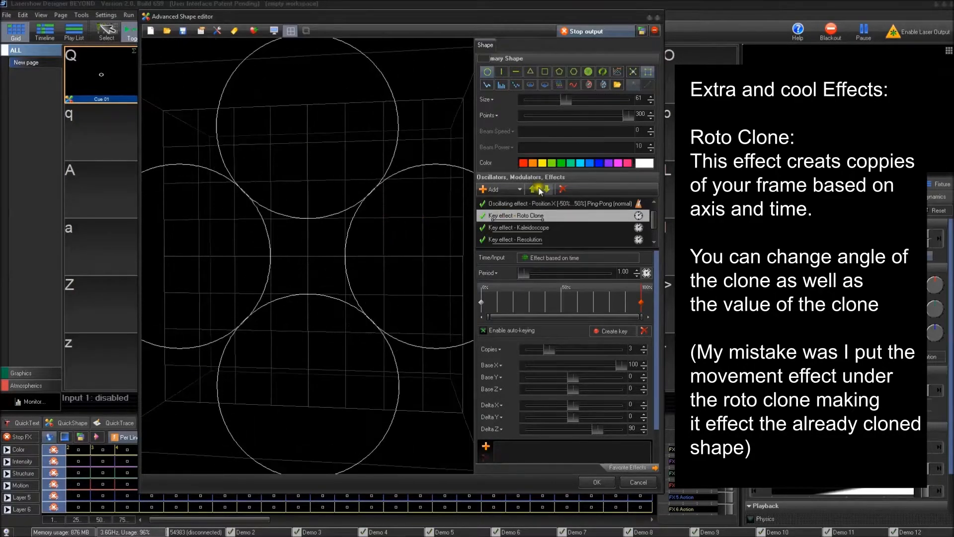
# Delete the Position X oscillating effect from the effect list
pyautogui.click(550, 204)
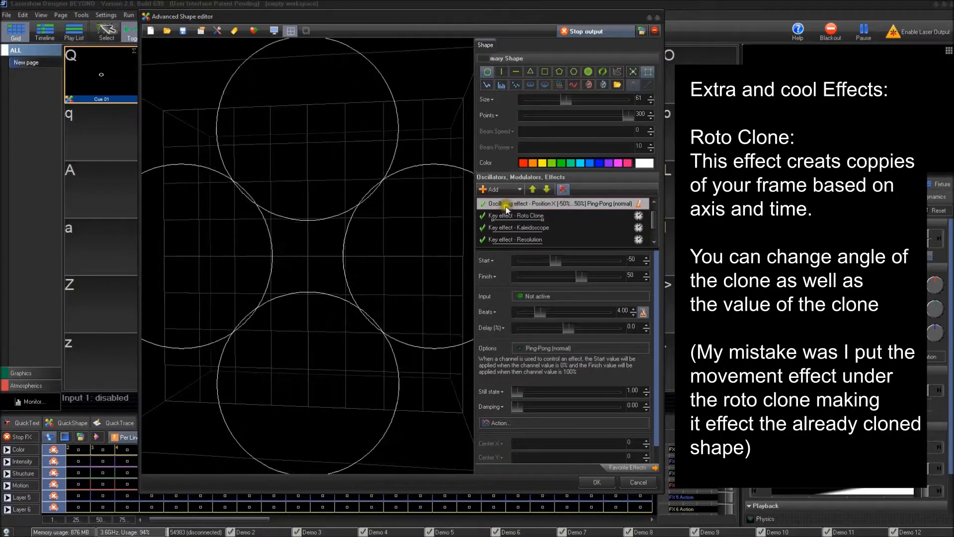
pyautogui.click(564, 191)
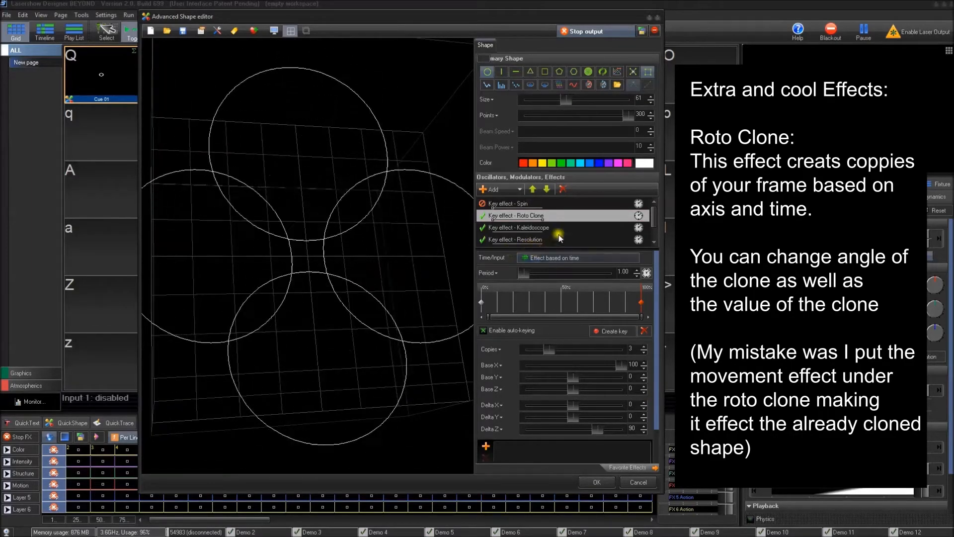
# Key Roto Clone's Base X to 14 at the 50% point of the timeline and to 0 at 100%
pyautogui.moveTo(621, 365)
pyautogui.mouseDown()
pyautogui.moveTo(575, 381)
pyautogui.moveTo(596, 387)
pyautogui.moveTo(580, 377)
pyautogui.mouseUp()
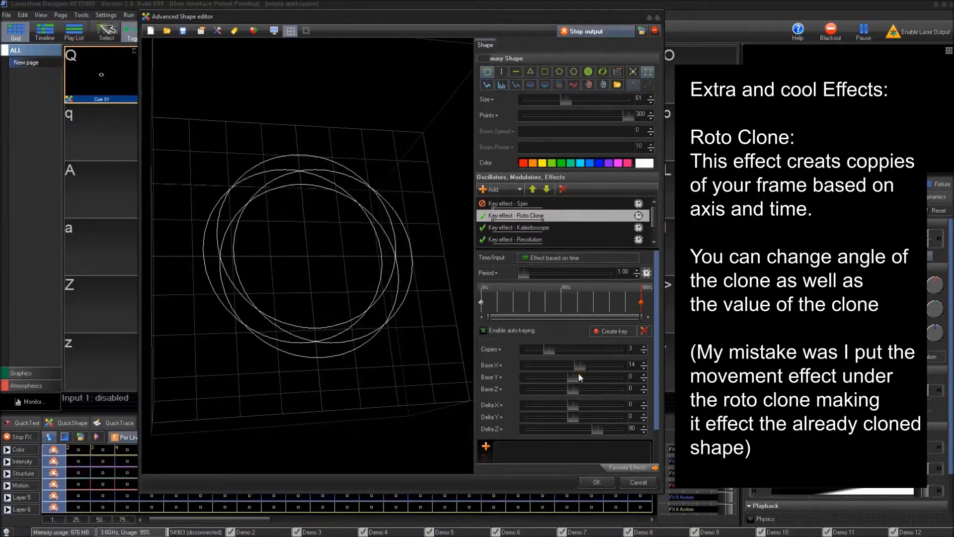
pyautogui.click(640, 304)
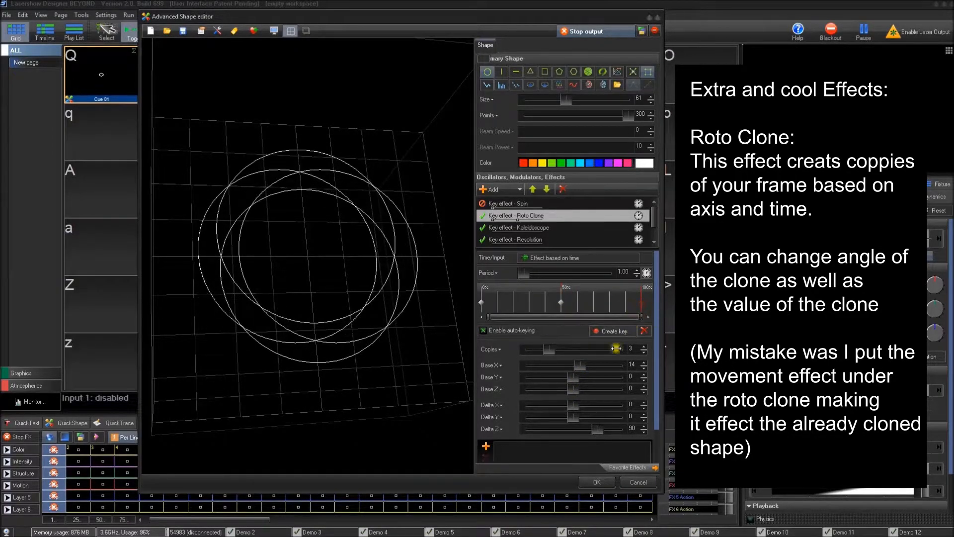
pyautogui.moveTo(322, 213)
pyautogui.mouseDown()
pyautogui.moveTo(339, 281)
pyautogui.moveTo(353, 284)
pyautogui.moveTo(324, 198)
pyautogui.mouseUp()
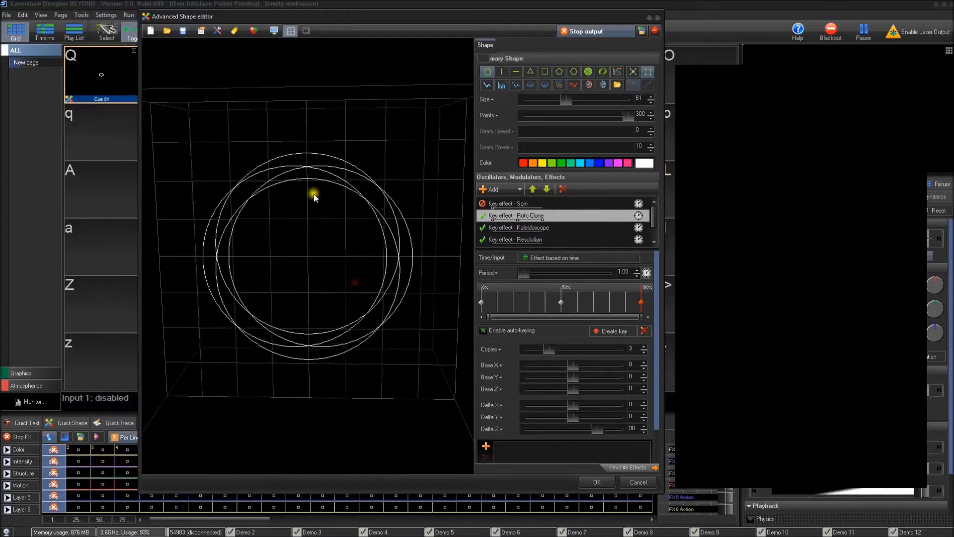
# Disable the Roto Clone effect and try different Kaleidoscope copy amounts, ending at 16
pyautogui.click(482, 216)
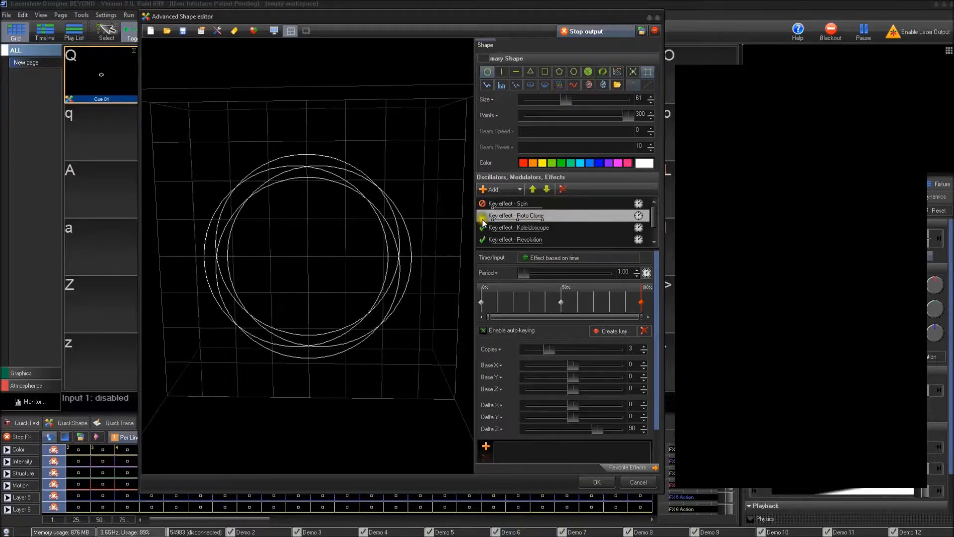
pyautogui.click(518, 227)
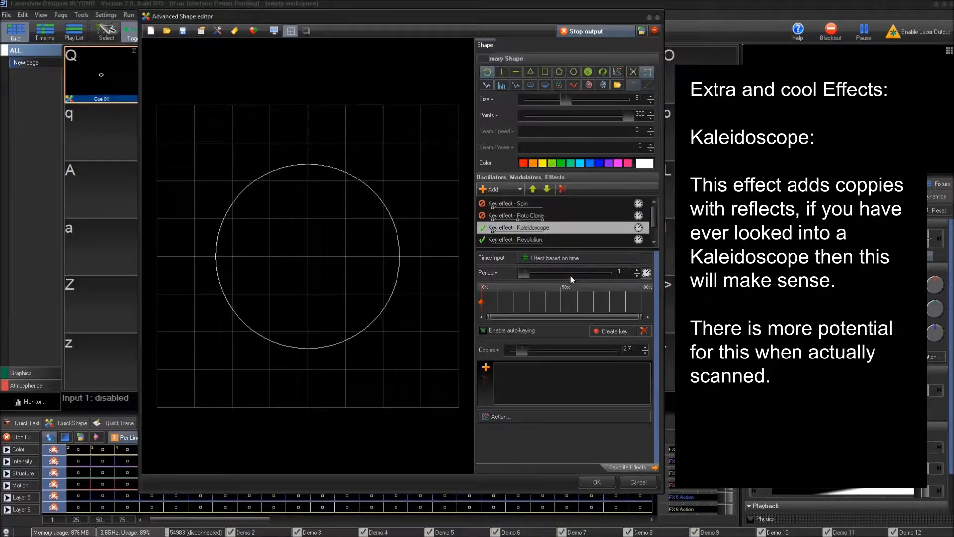
pyautogui.click(559, 260)
pyautogui.click(522, 349)
pyautogui.moveTo(545, 352); pyautogui.dragTo(518, 348)
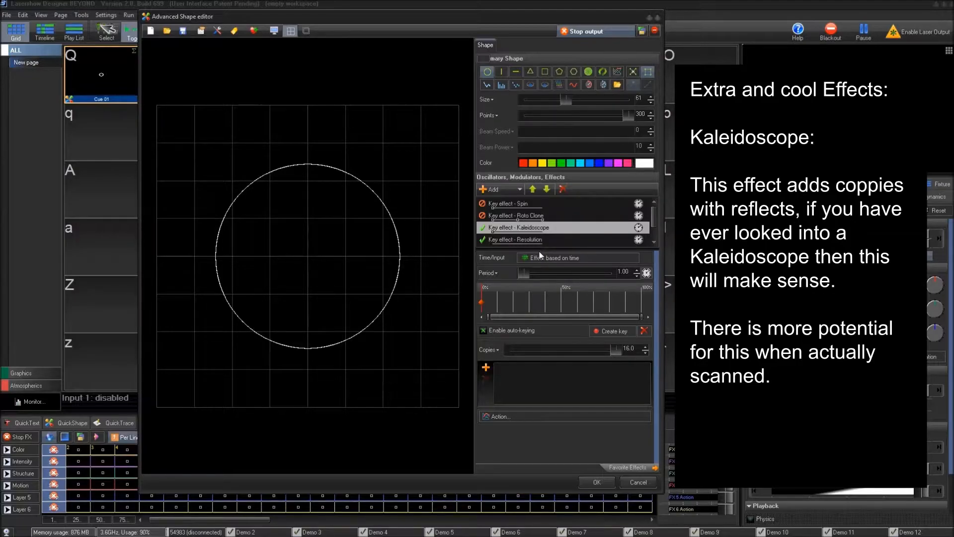
# Add a by-points gradient Color effect to the circle and lower the Kaleidoscope copies to 3.7
pyautogui.click(490, 189)
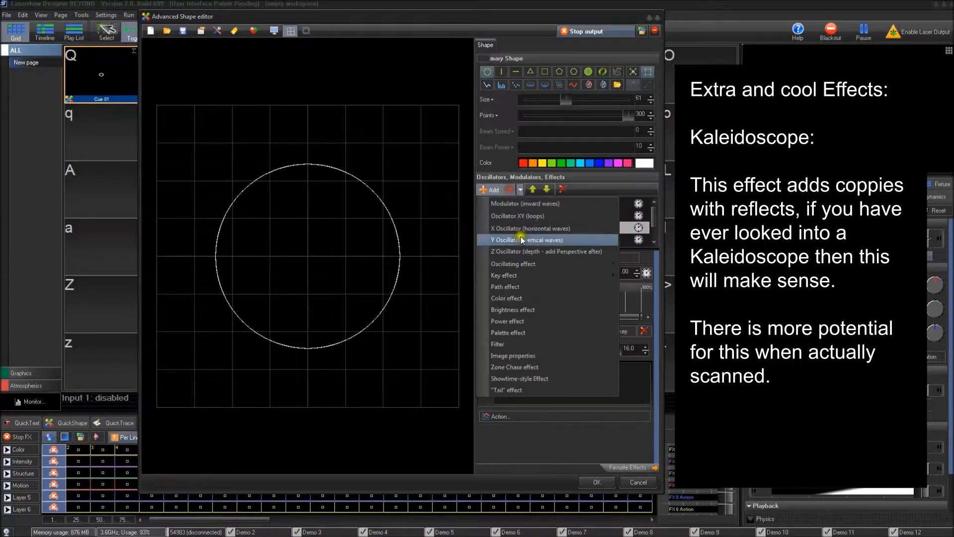
pyautogui.click(536, 297)
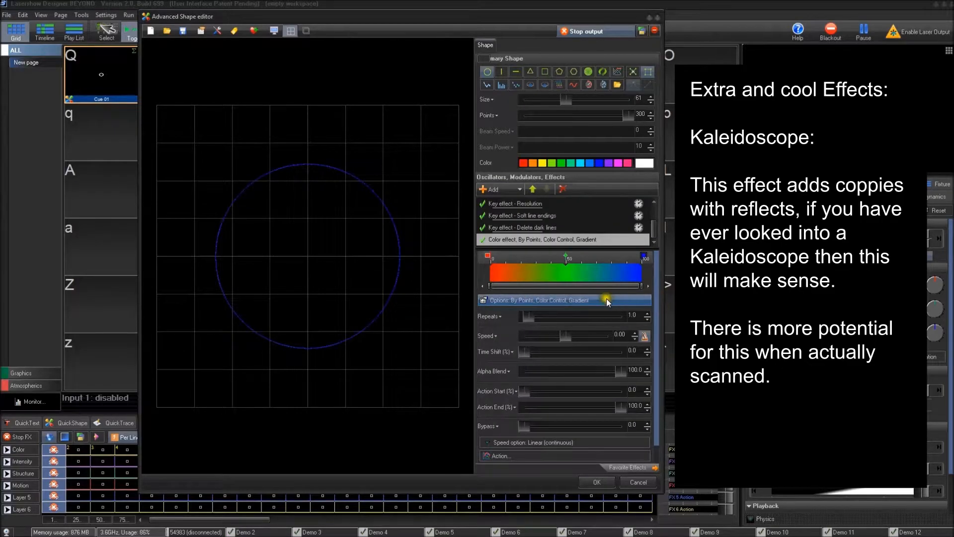
pyautogui.click(555, 217)
pyautogui.scroll(2, 555, 219)
pyautogui.click(531, 227)
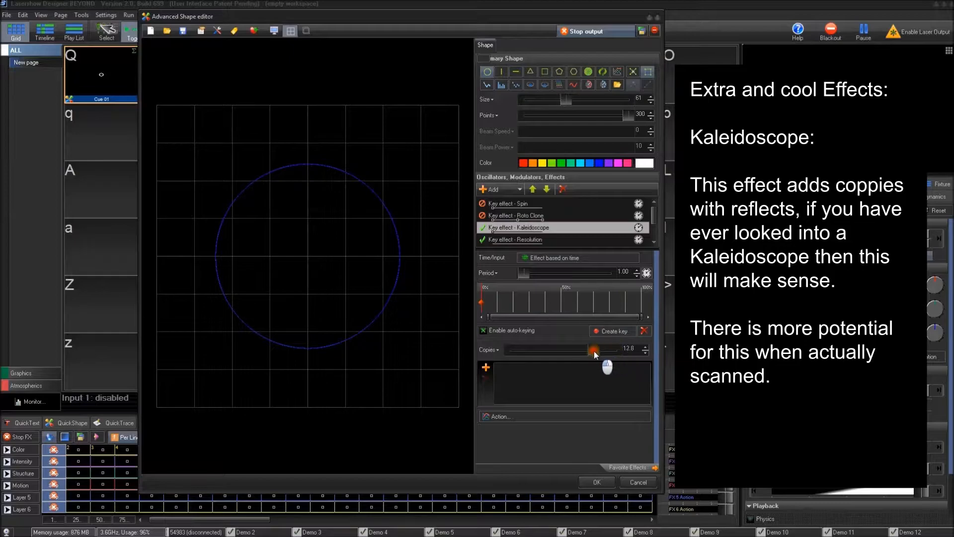
pyautogui.moveTo(527, 358); pyautogui.dragTo(514, 354)
pyautogui.moveTo(527, 354); pyautogui.dragTo(529, 354)
# Try a 10% to 100% ping-pong Zoom oscillating effect on the circle and remove it
pyautogui.click(513, 194)
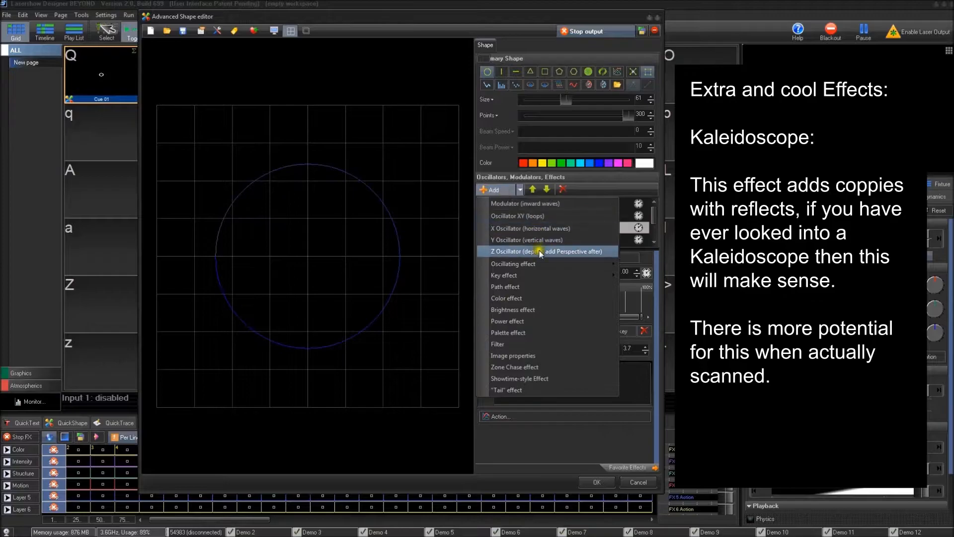
pyautogui.moveTo(536, 266)
pyautogui.click(451, 237)
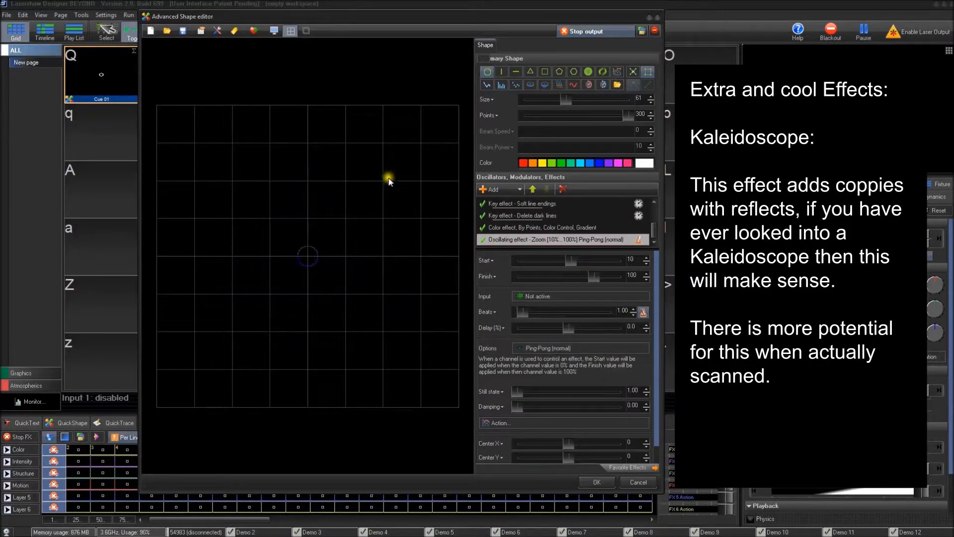
pyautogui.click(562, 189)
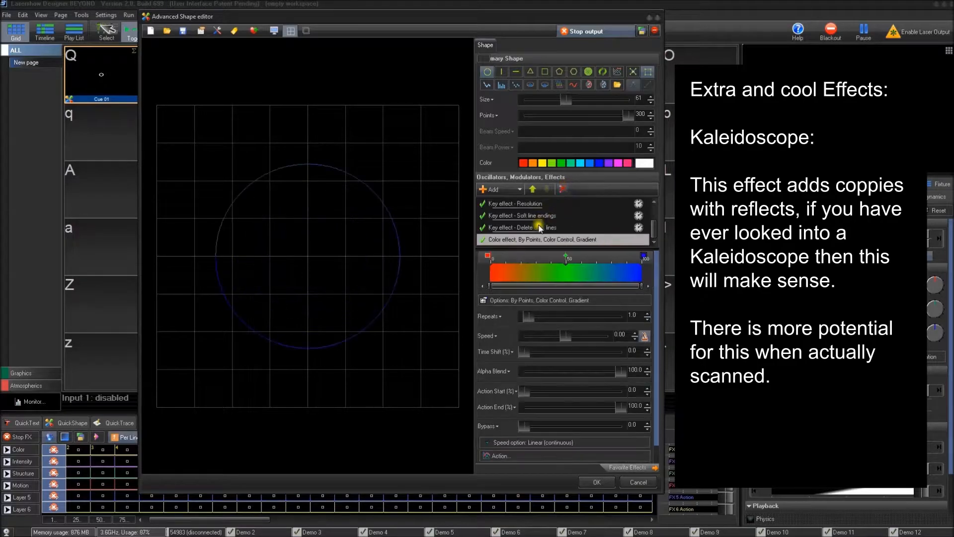
# Return to the Kaleidoscope key effect and disable it
pyautogui.click(545, 216)
pyautogui.press('Up')
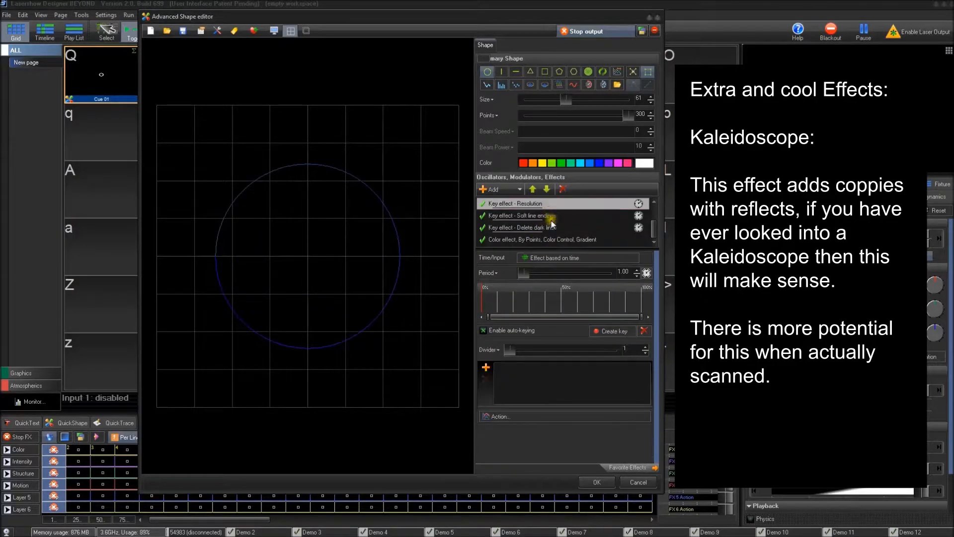
pyautogui.scroll(1, 550, 232)
pyautogui.click(551, 230)
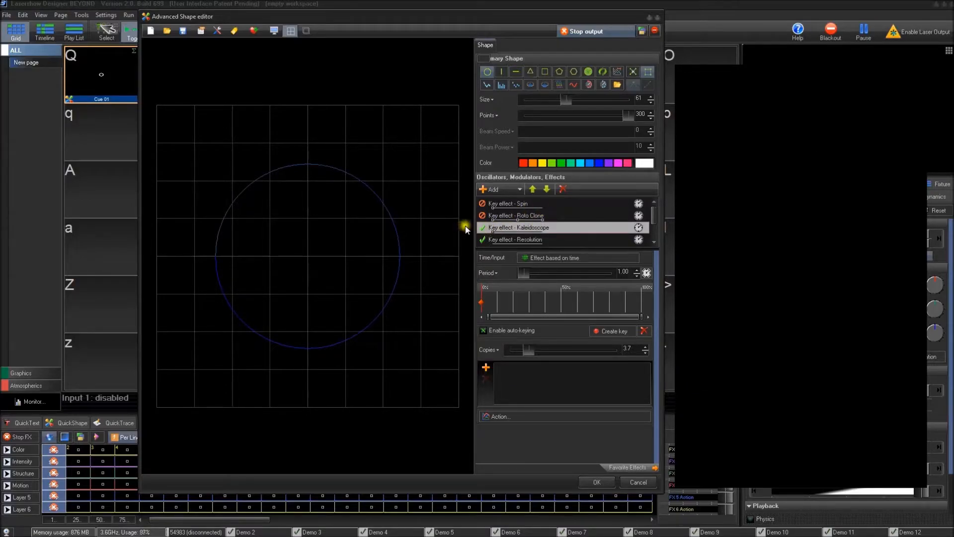
# Try a high Resolution divider on the circle, triangle and vertical line, and return to the circle with divider 1
pyautogui.click(502, 241)
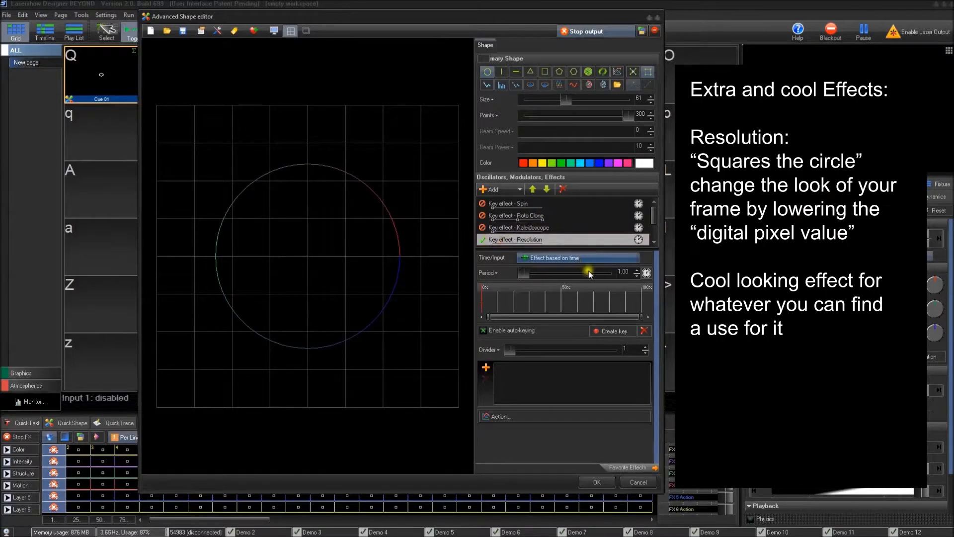
pyautogui.moveTo(511, 351); pyautogui.dragTo(643, 349)
pyautogui.click(530, 73)
pyautogui.click(488, 72)
pyautogui.click(531, 72)
pyautogui.click(503, 73)
pyautogui.click(487, 72)
pyautogui.moveTo(616, 350); pyautogui.dragTo(517, 354)
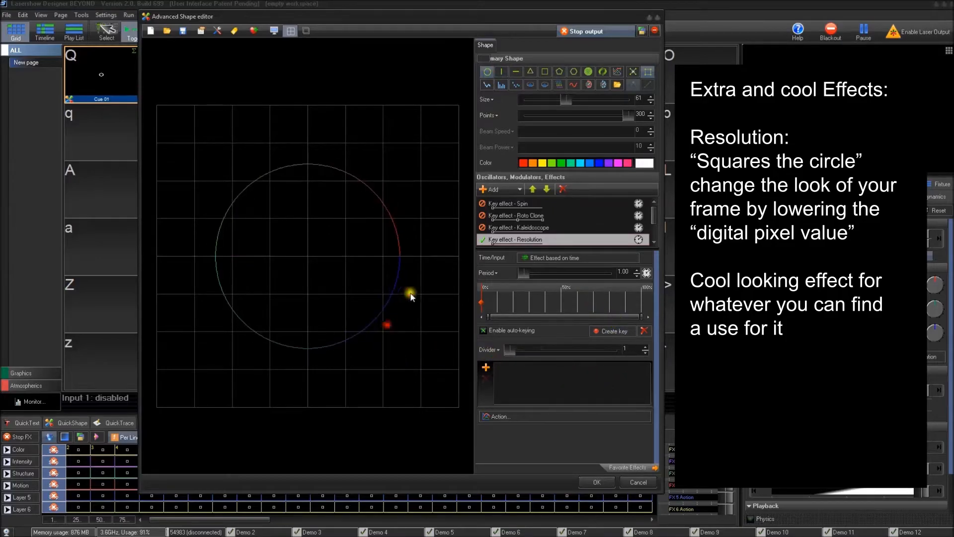
# Remove the Soft line endings key effect and change the primary shape to a horizontal line
pyautogui.scroll(-3, 526, 227)
pyautogui.click(535, 215)
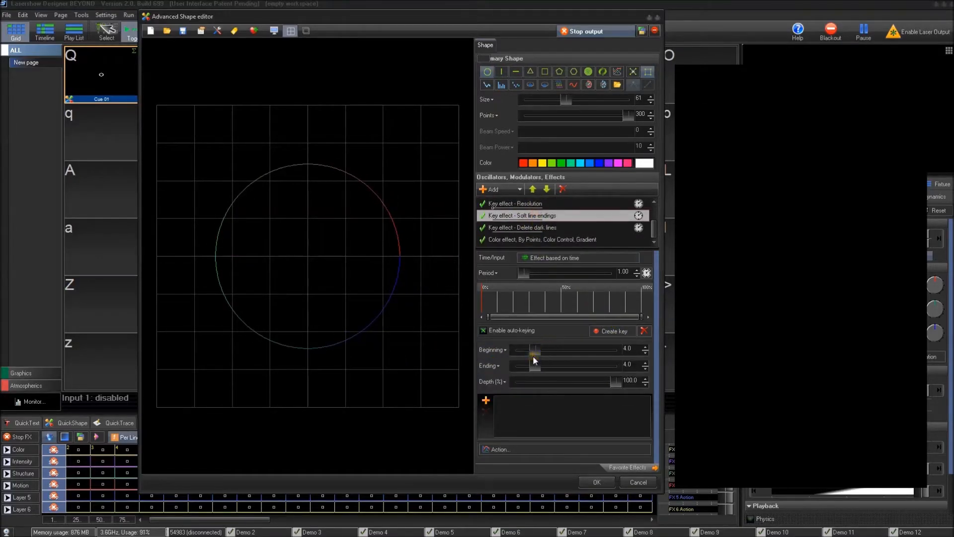
pyautogui.click(578, 240)
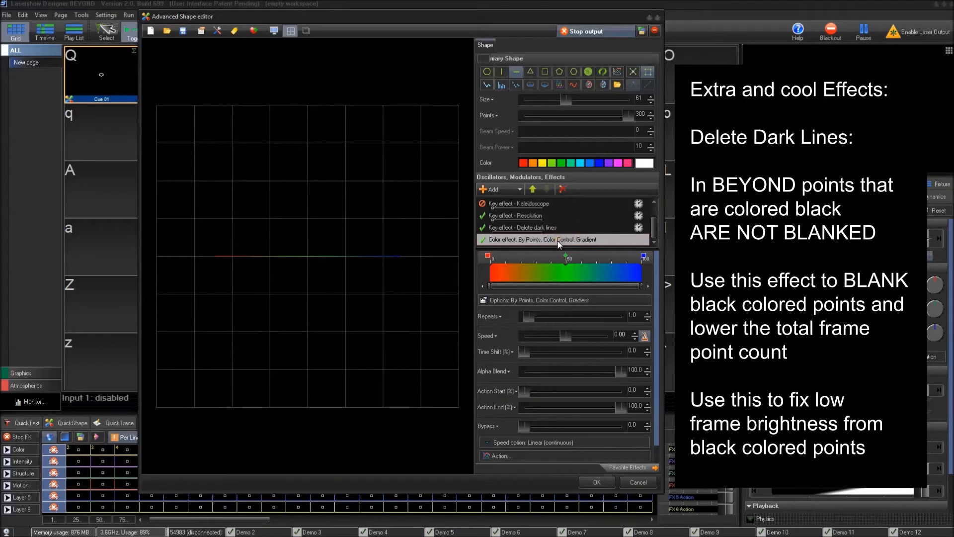
# Add two black color points between red and green in the Color effect's gradient
pyautogui.click(560, 228)
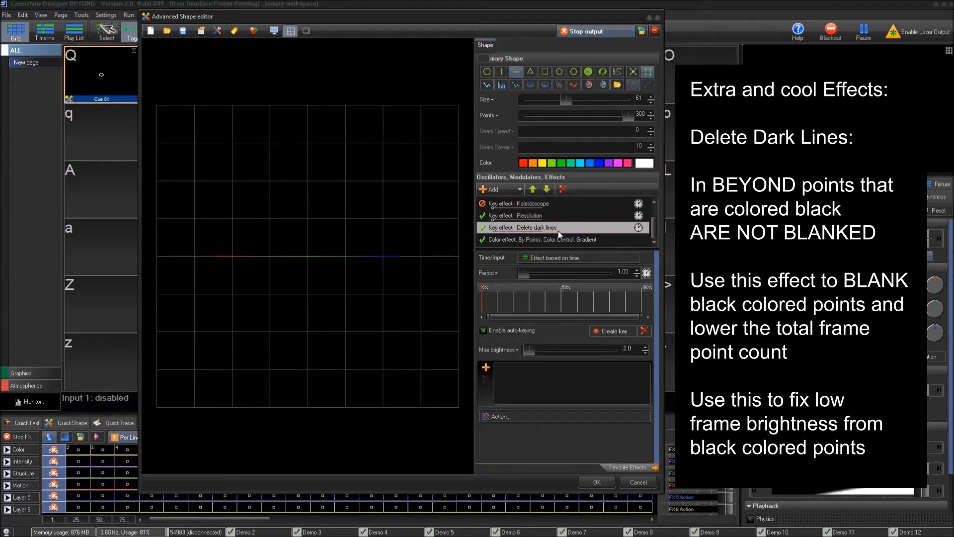
pyautogui.click(564, 240)
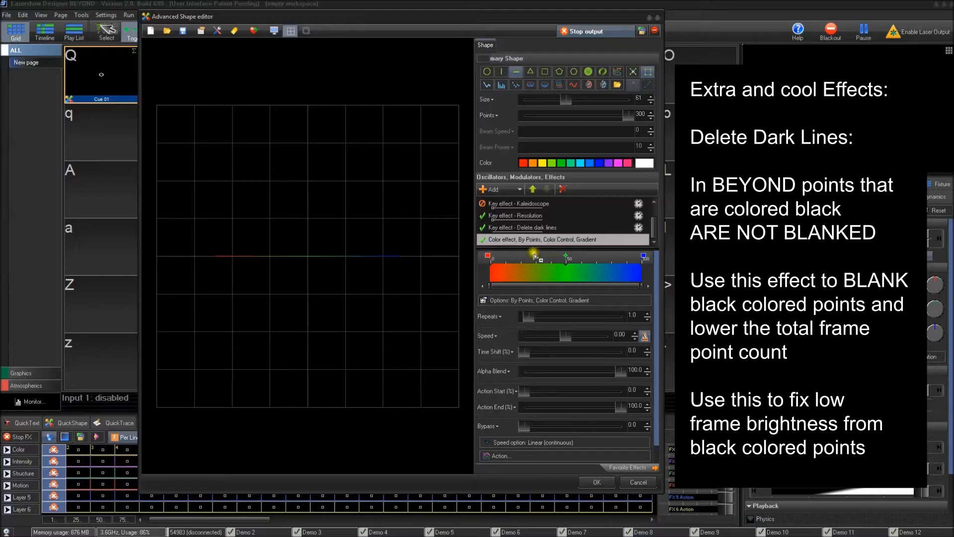
pyautogui.doubleClick(525, 259)
pyautogui.doubleClick(358, 256)
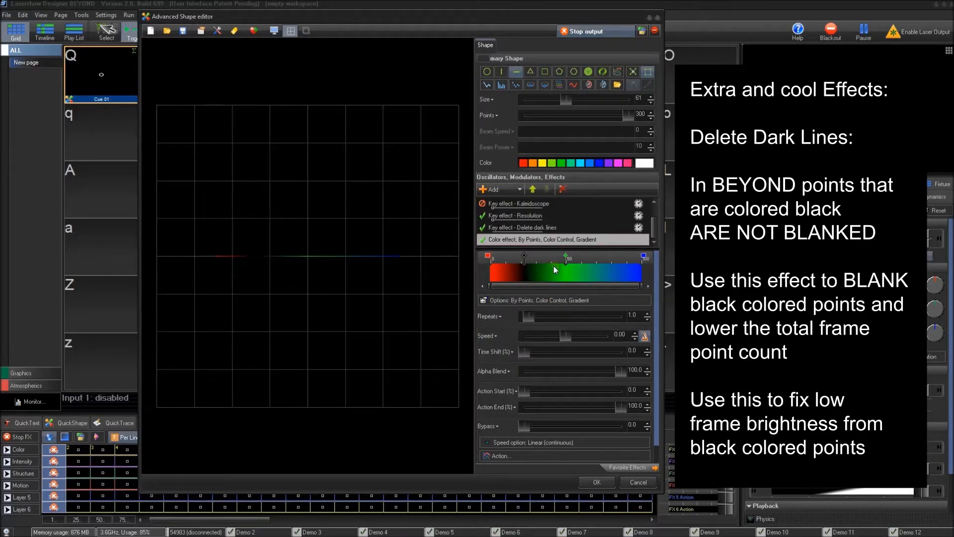
pyautogui.click(546, 270)
pyautogui.doubleClick(546, 258)
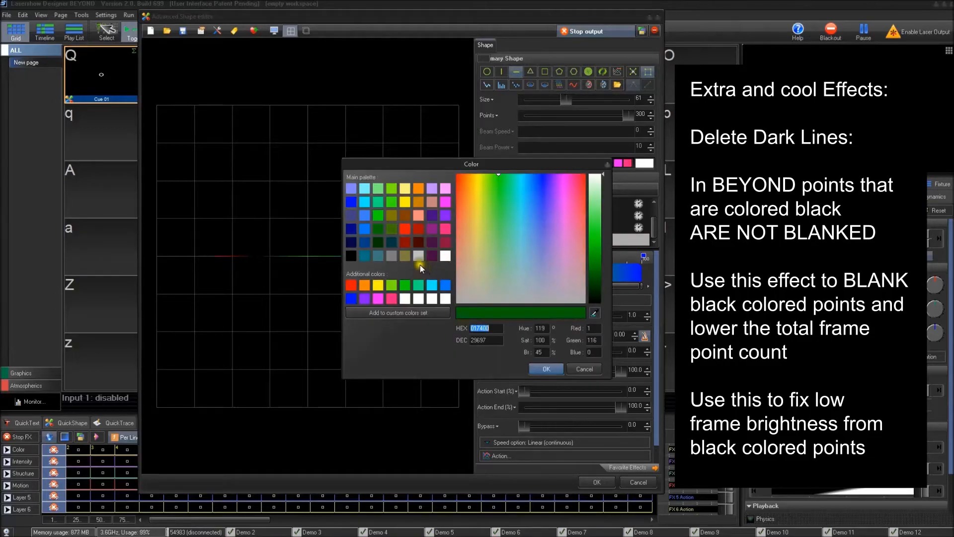
pyautogui.doubleClick(353, 257)
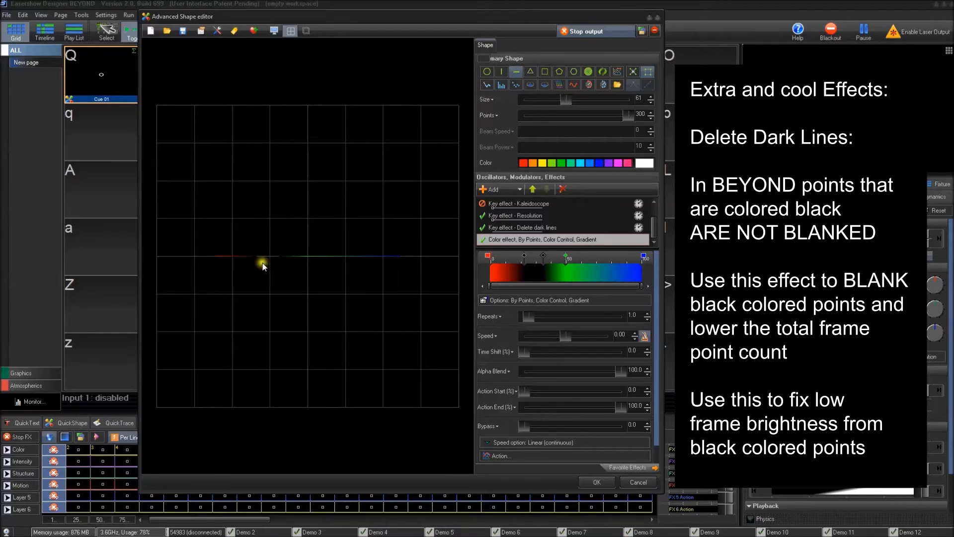
# Create a key at the start of the Delete dark lines timeline and change the primary shape to a circle
pyautogui.click(551, 229)
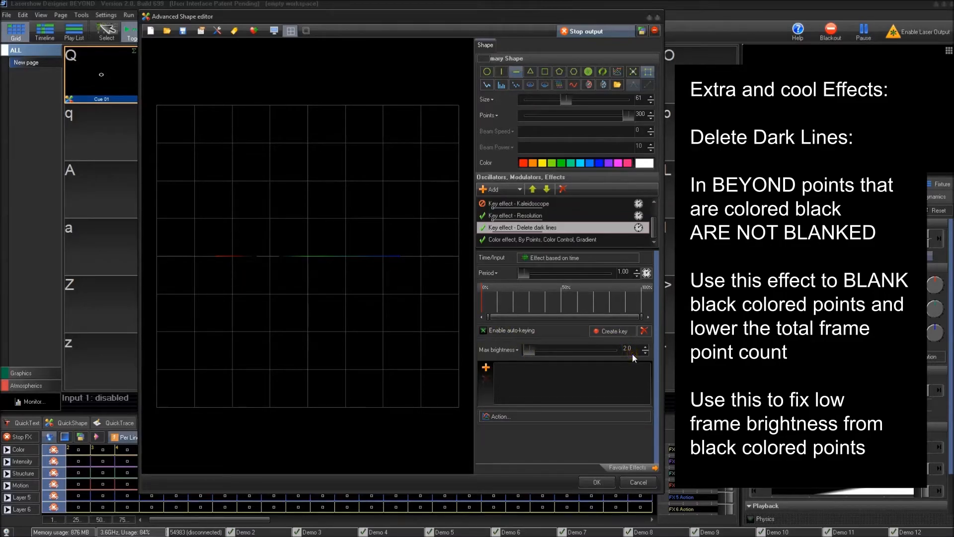
pyautogui.click(619, 332)
pyautogui.click(485, 72)
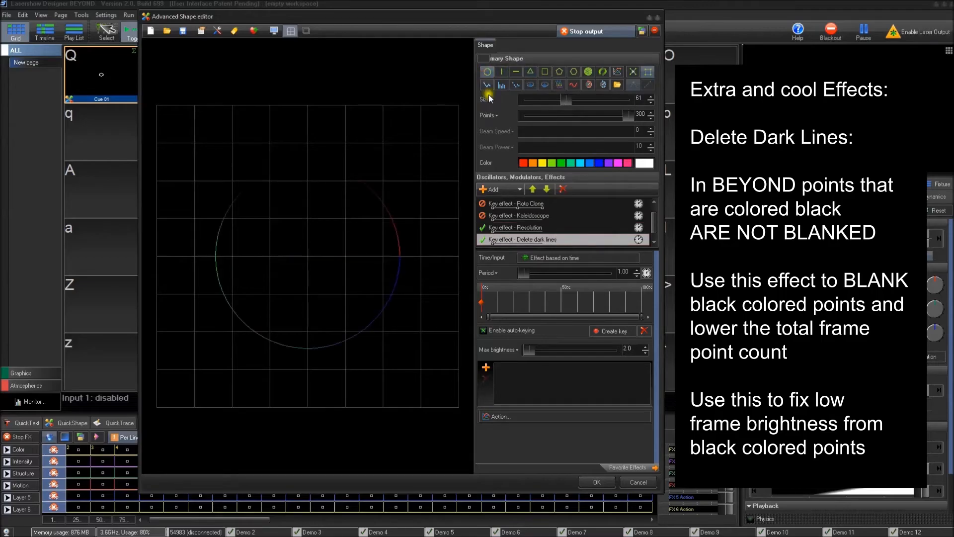
# Add two black color points between green and blue in the Color effect's gradient
pyautogui.scroll(-1, 537, 228)
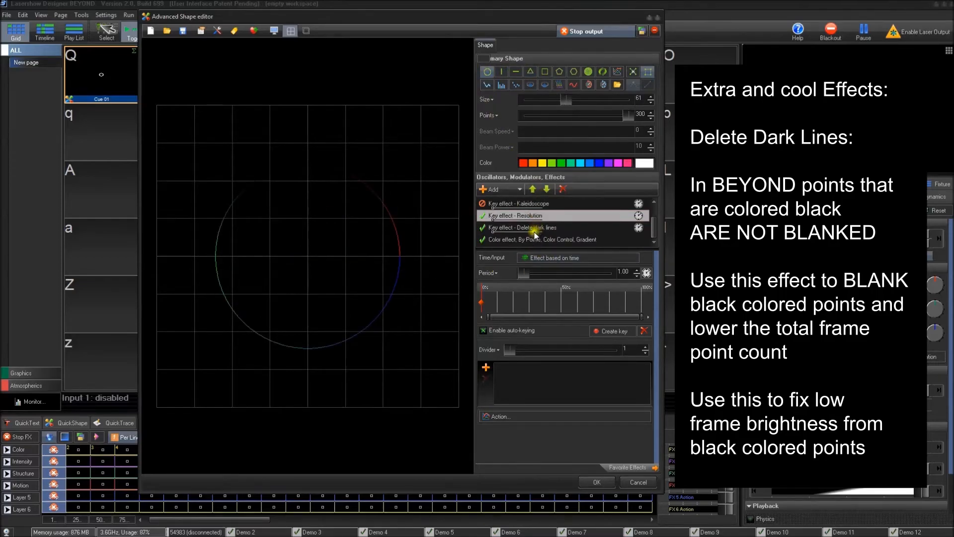
pyautogui.click(535, 240)
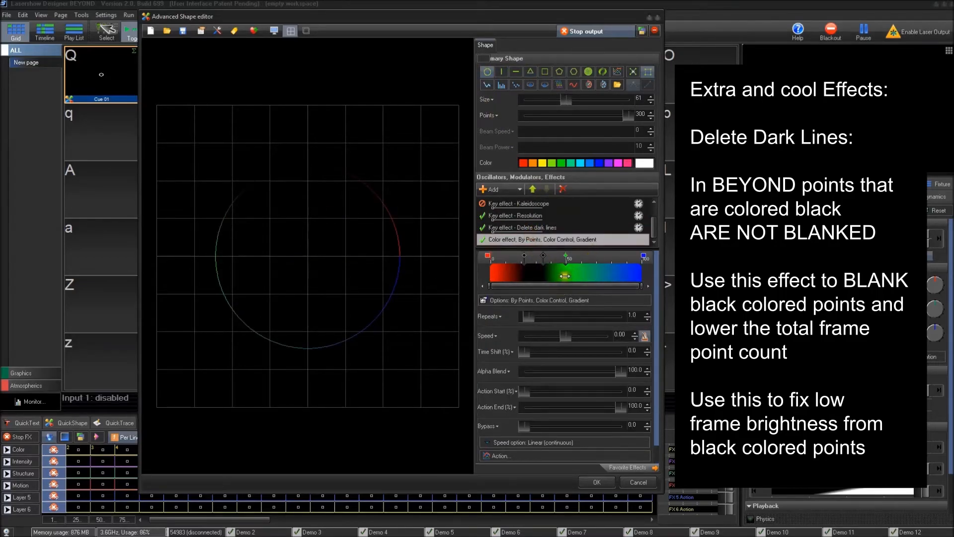
pyautogui.click(605, 260)
pyautogui.doubleClick(354, 260)
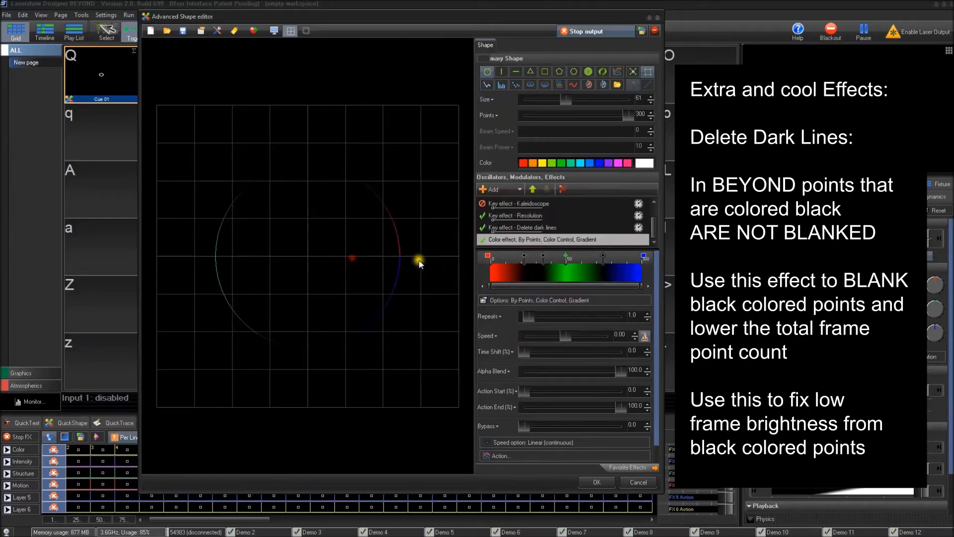
pyautogui.click(621, 259)
pyautogui.doubleClick(348, 253)
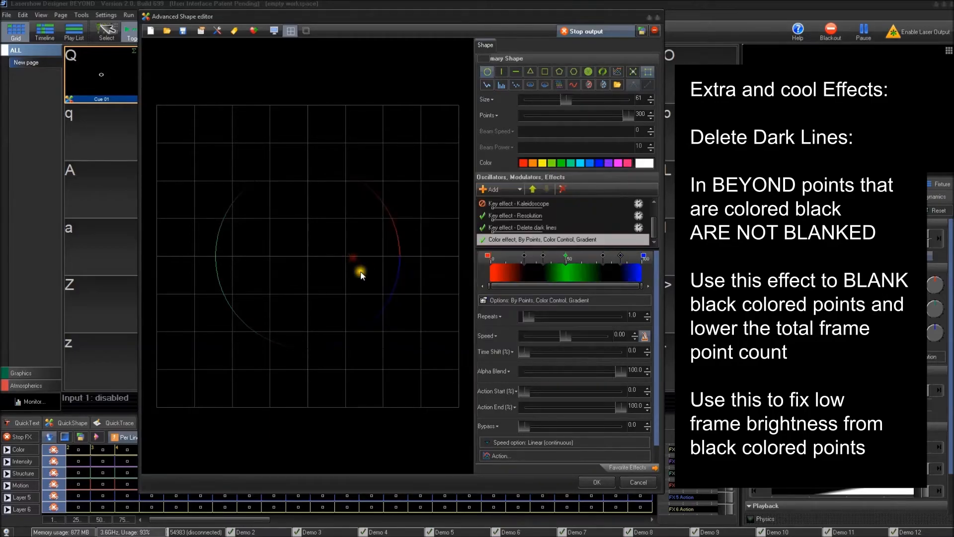
# Set the Color effect's Repeats to 4 and open the Delete dark lines settings
pyautogui.moveTo(530, 324)
pyautogui.mouseDown()
pyautogui.moveTo(549, 318)
pyautogui.moveTo(536, 316)
pyautogui.mouseUp()
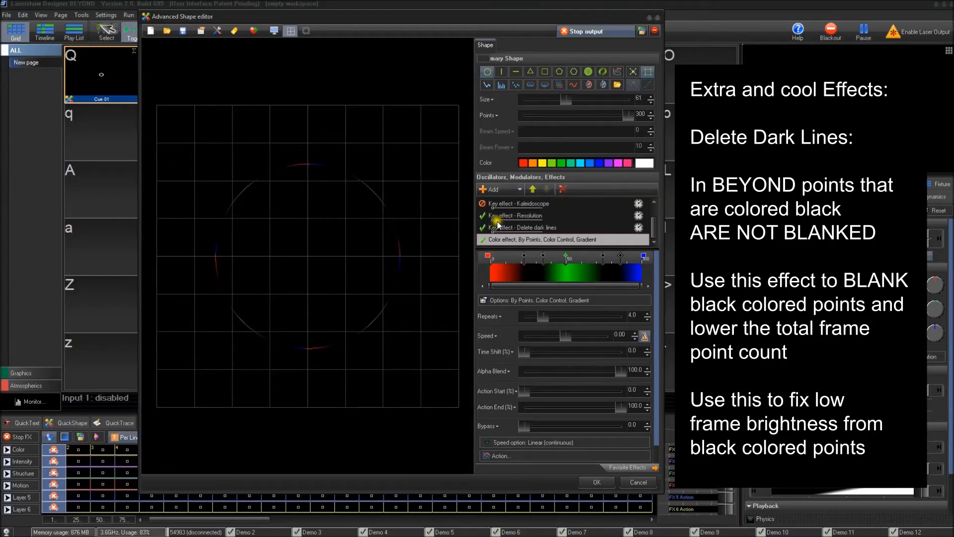
pyautogui.click(525, 228)
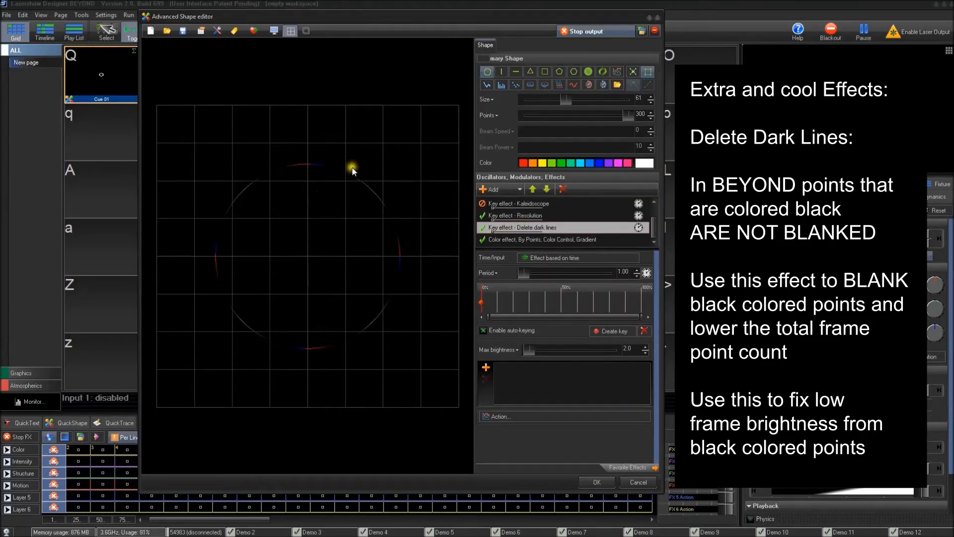